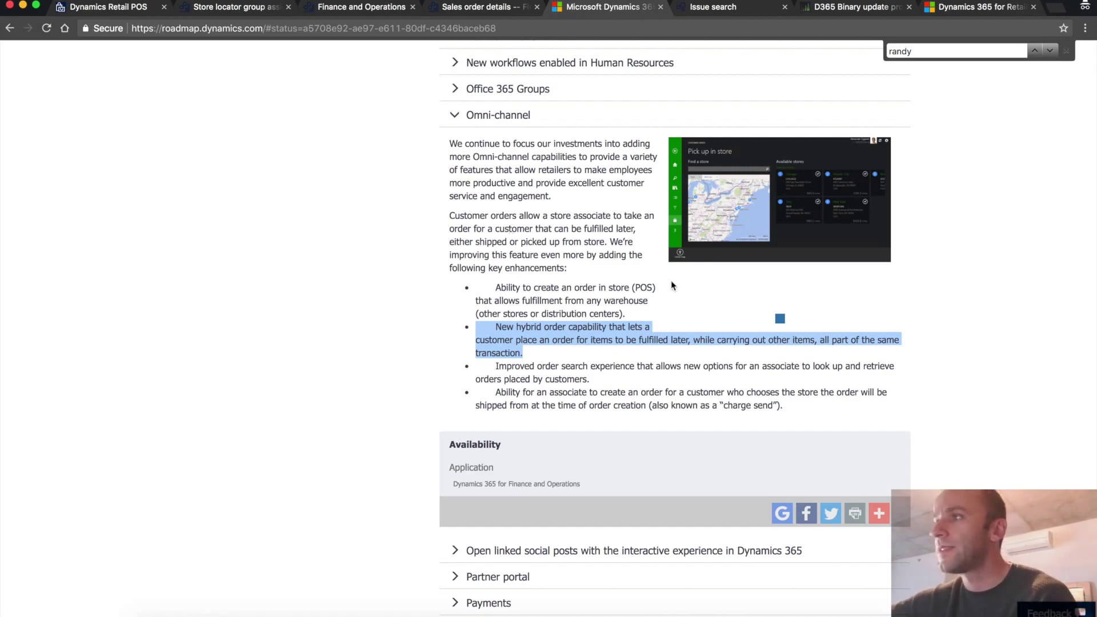
Step: Reload the Dynamics 365 Roadmap page and clear the highlight in the Omni-channel section
key("Escape")
key("super+l")
key("Return")
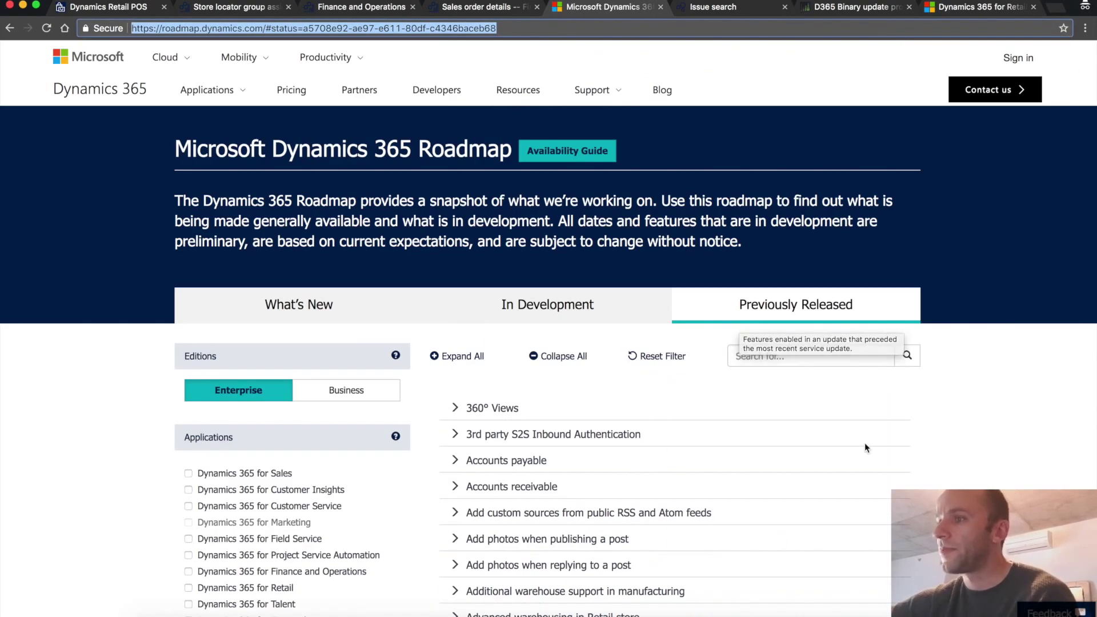
scroll(864, 443, "down", 10)
scroll(865, 443, "down", 5)
scroll(865, 443, "down", 6)
scroll(865, 443, "down", 5)
scroll(865, 442, "down", 5)
scroll(865, 442, "down", 4)
scroll(865, 443, "down", 5)
scroll(865, 443, "down", 4)
scroll(865, 443, "down", 5)
scroll(865, 443, "down", 5)
scroll(865, 442, "down", 3)
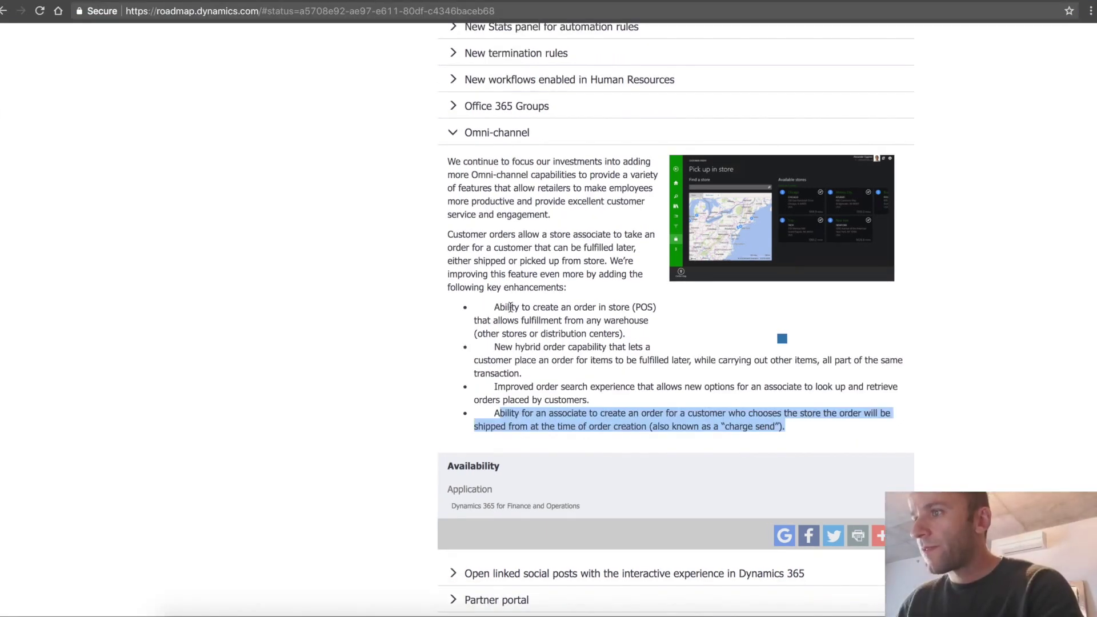
left_click(497, 307)
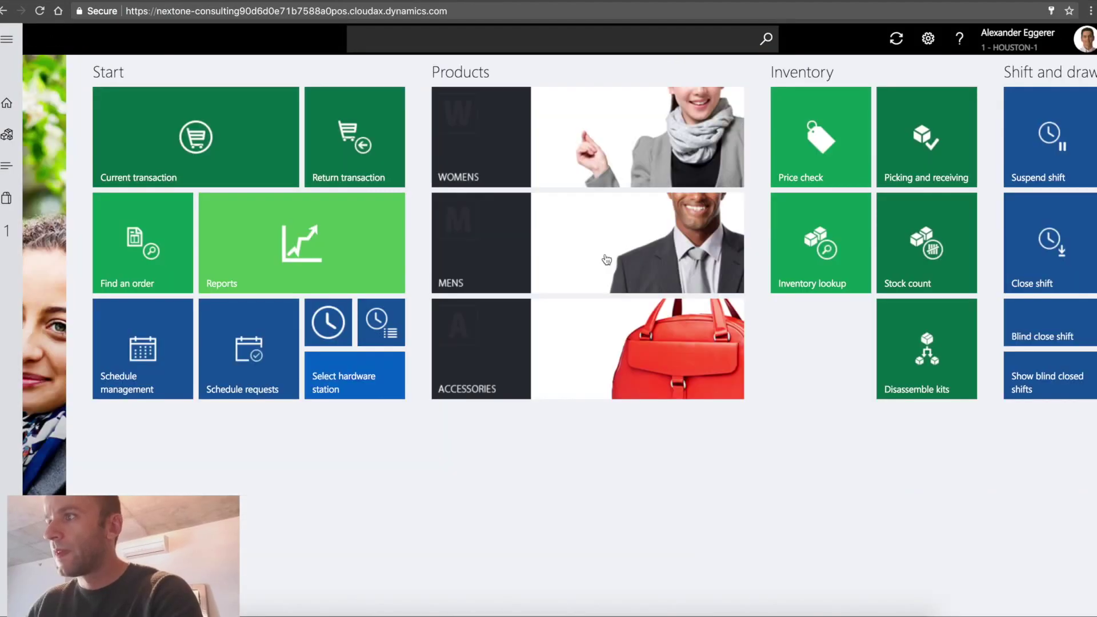
Step: Look up product 0111 and ship it Standard from the chosen store, accepting the ship date
left_click(810, 238)
type("0111")
key("Return")
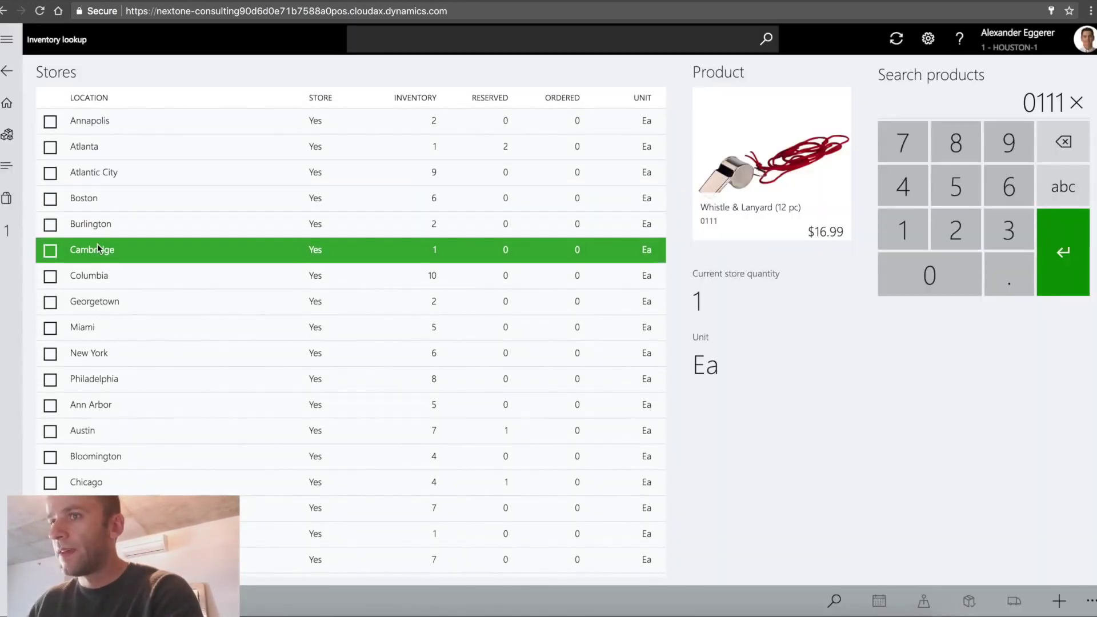
left_click(104, 331)
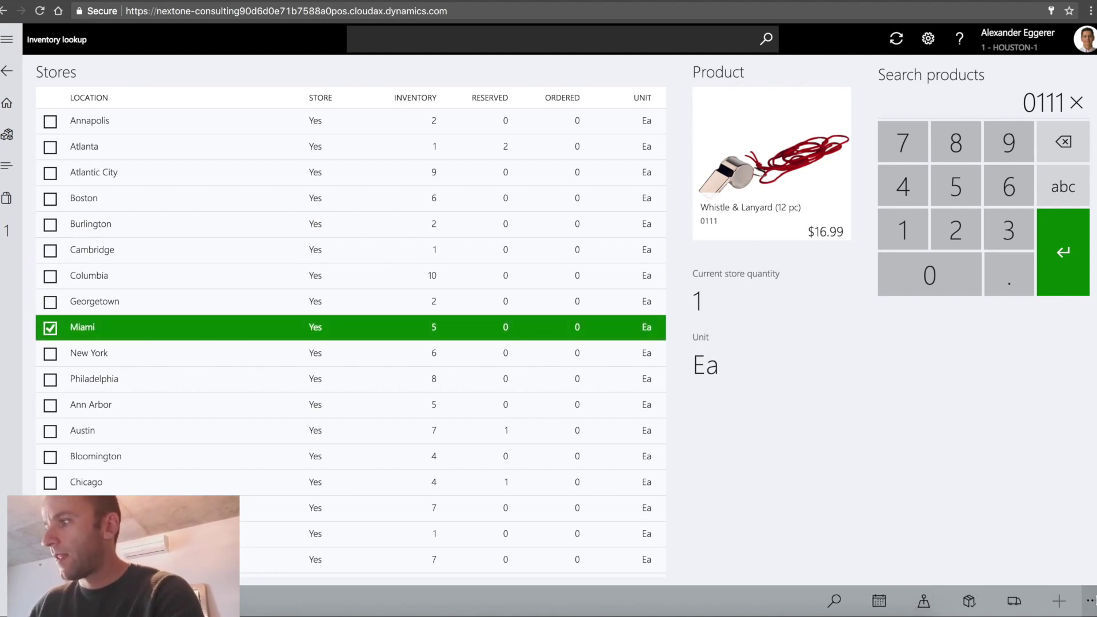
left_click(1089, 601)
left_click(1014, 585)
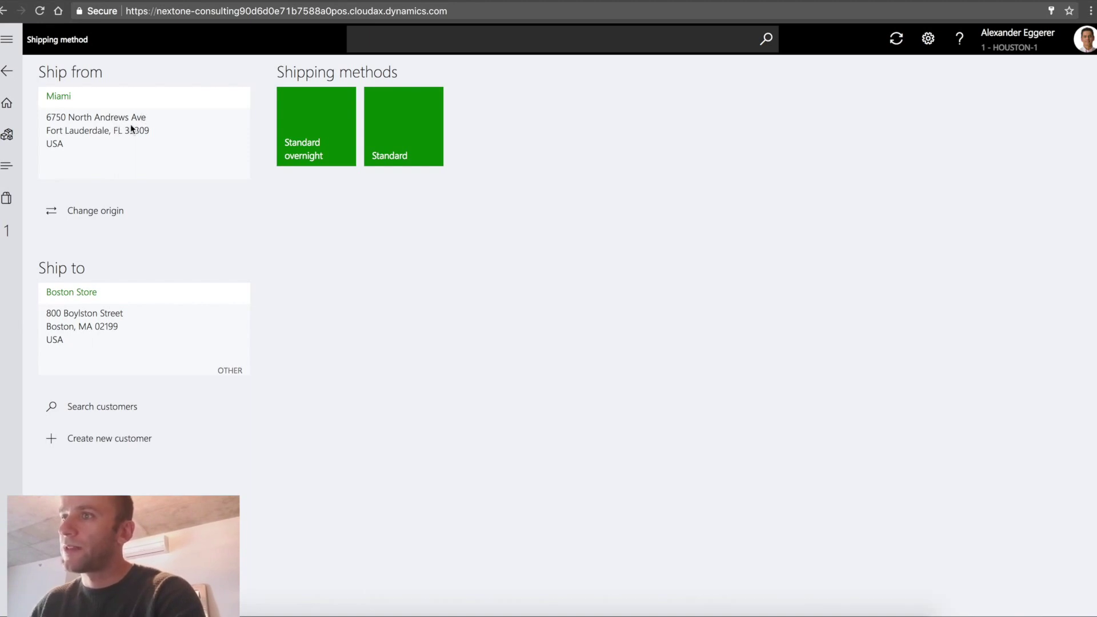
left_click(316, 126)
left_click(967, 456)
left_click(1073, 569)
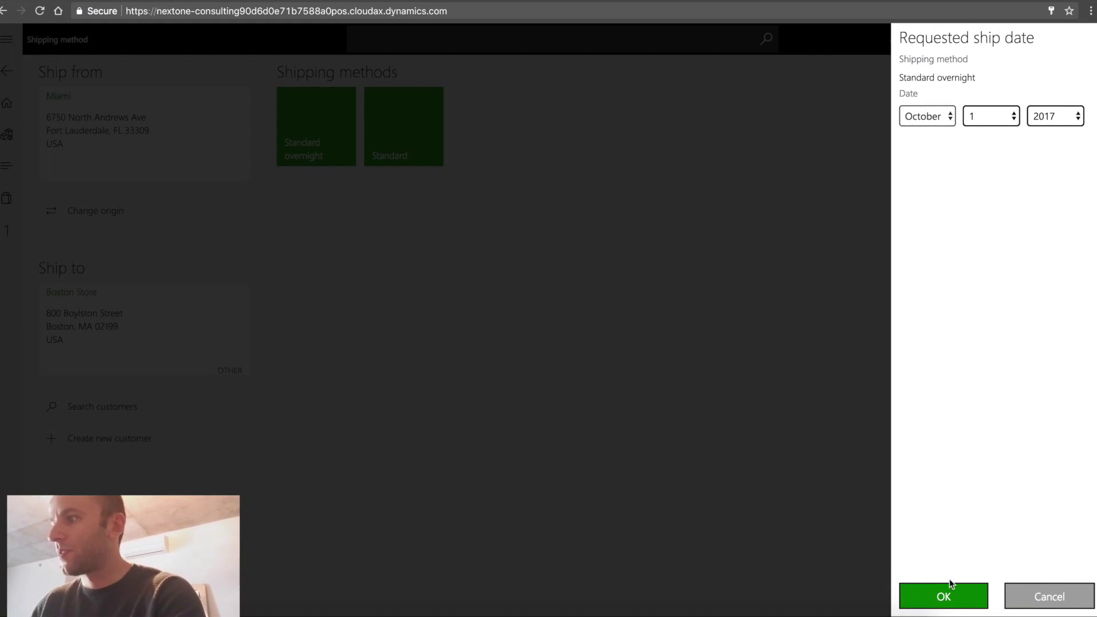
left_click(949, 588)
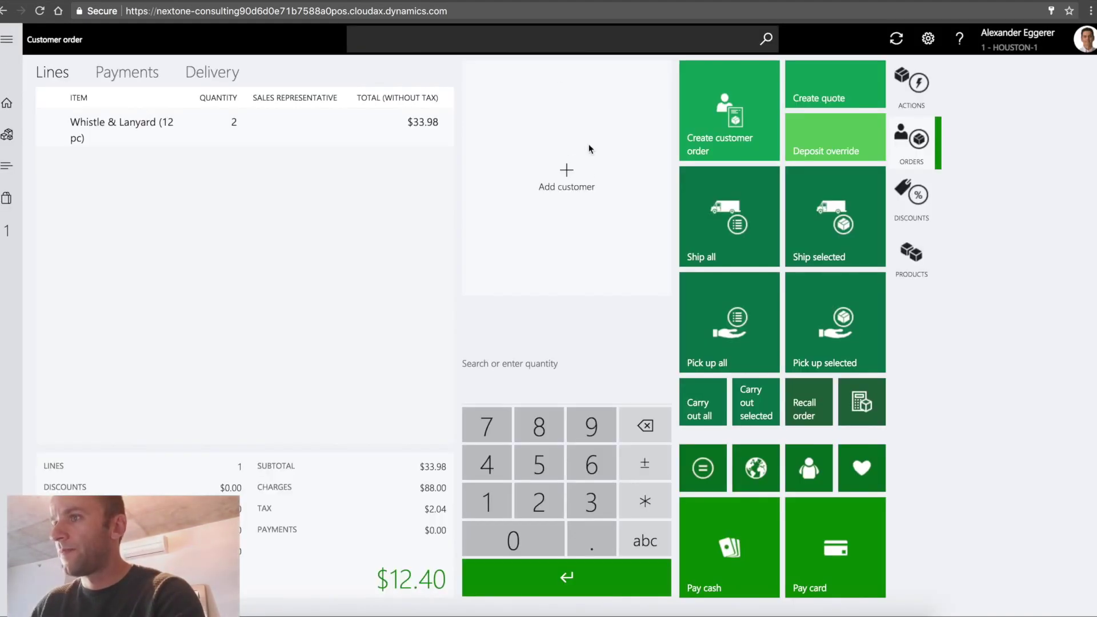
Step: Add Nextone Consulting as the order's customer
left_click(568, 172)
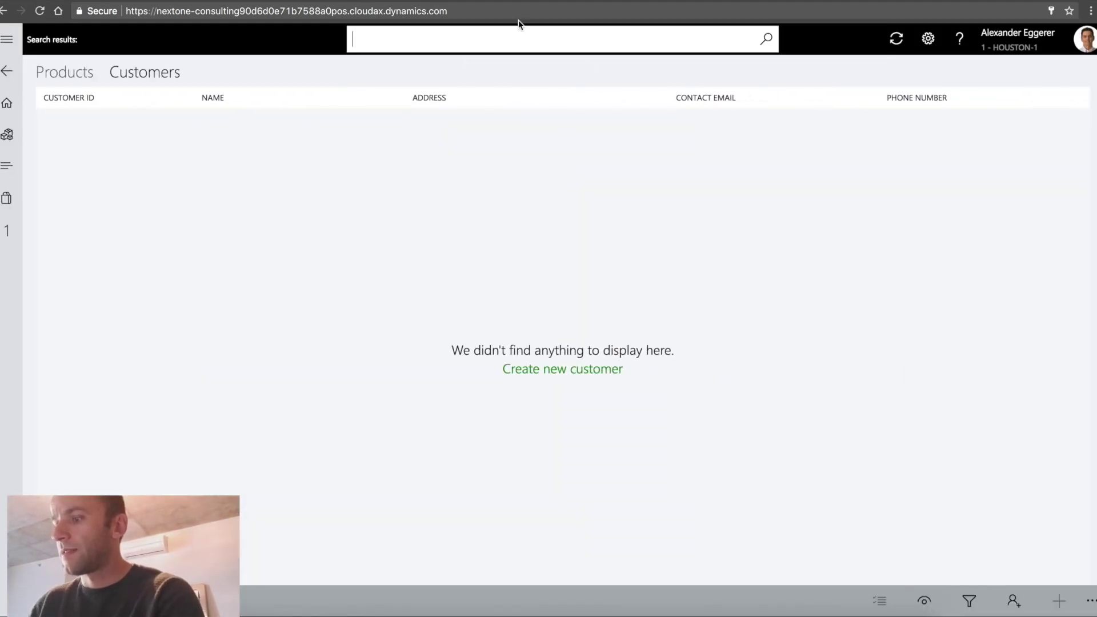
type("n")
key("Return")
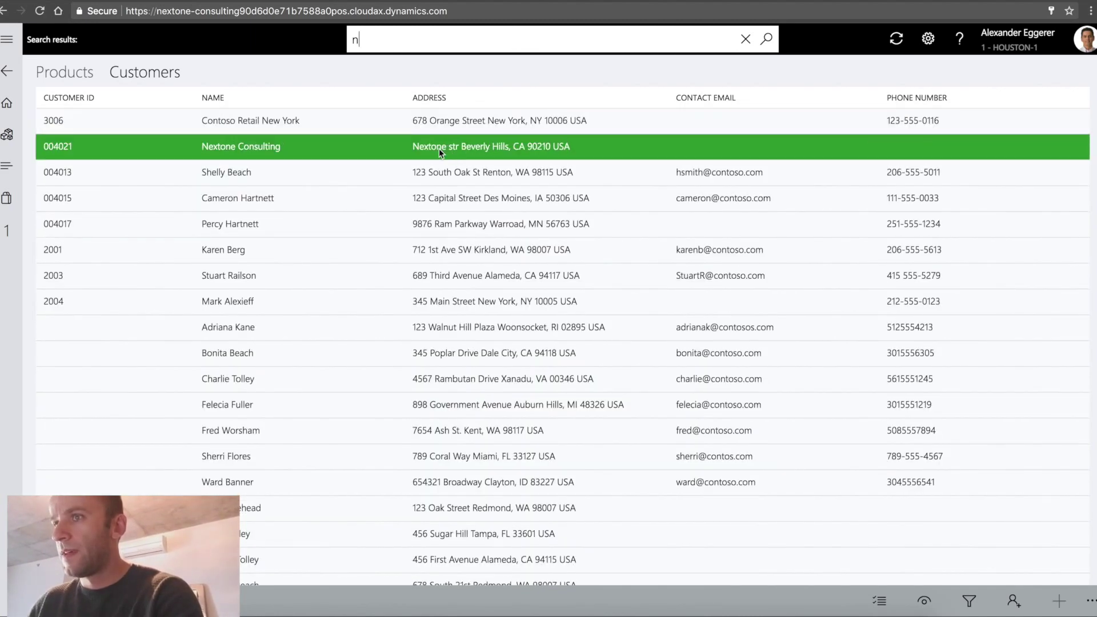
left_click(439, 149)
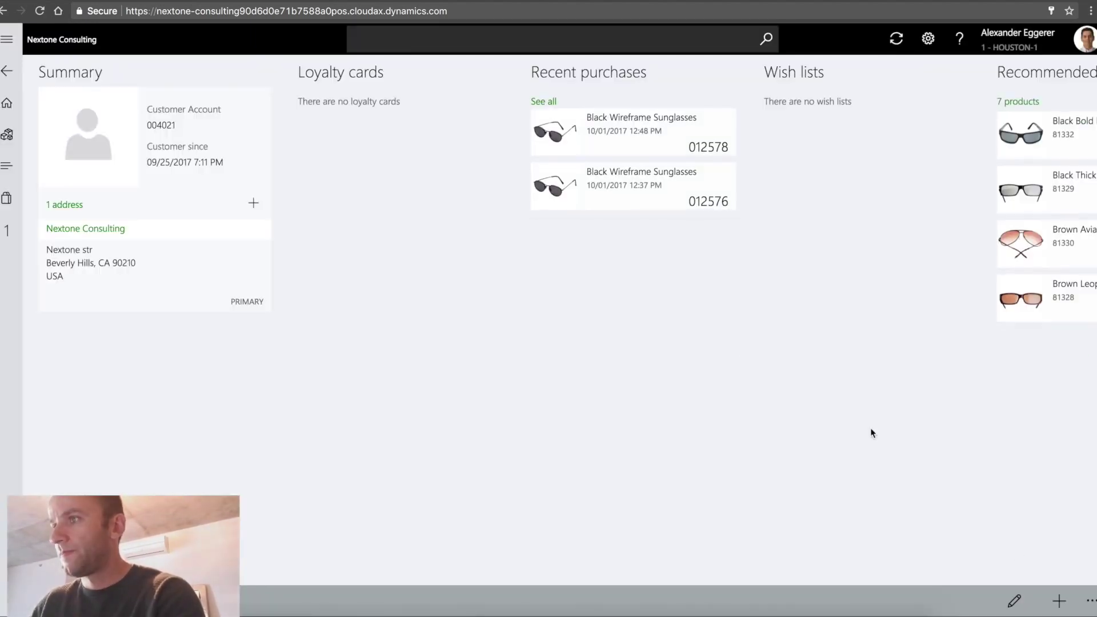
left_click(1058, 601)
Step: Ship the Whistle & Lanyard line Standard with an 88.00 charge and accept the date
left_click(212, 72)
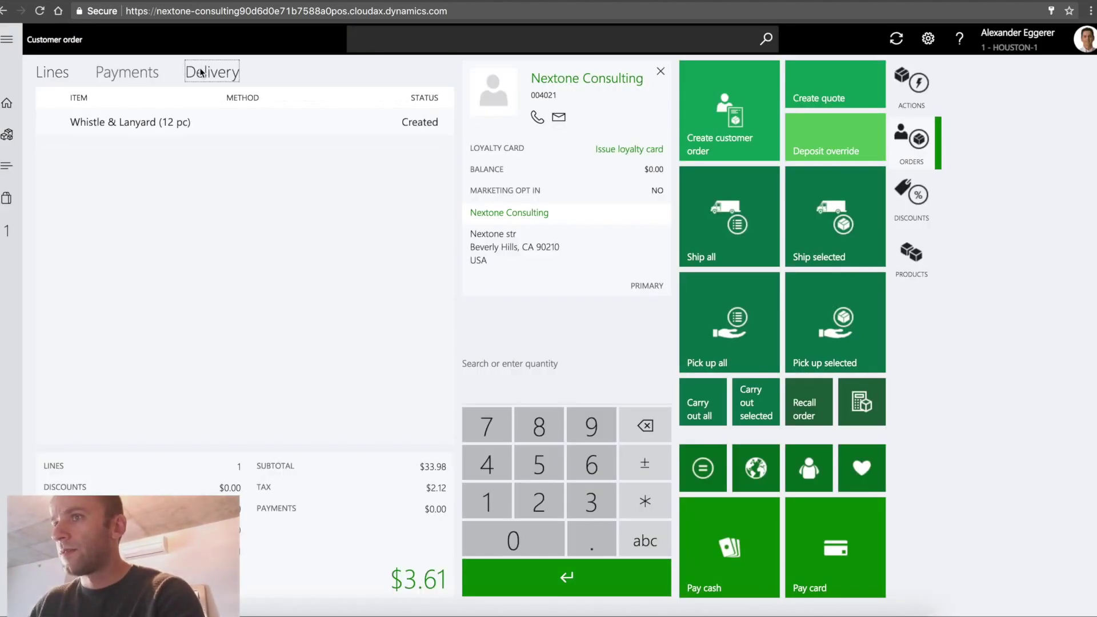
left_click(52, 72)
left_click(240, 127)
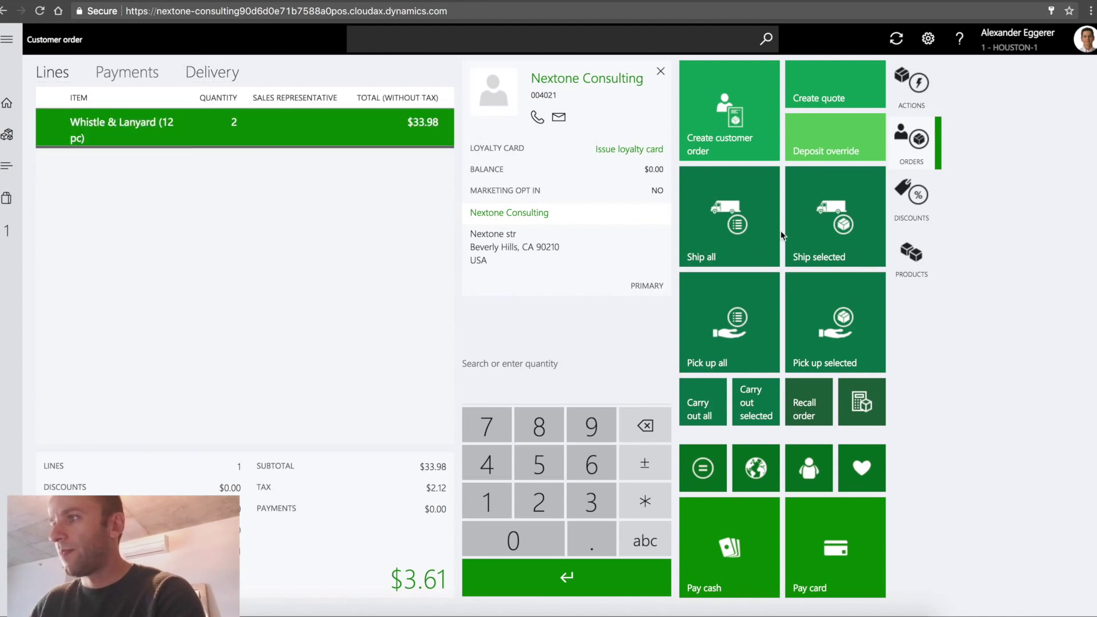
left_click(826, 240)
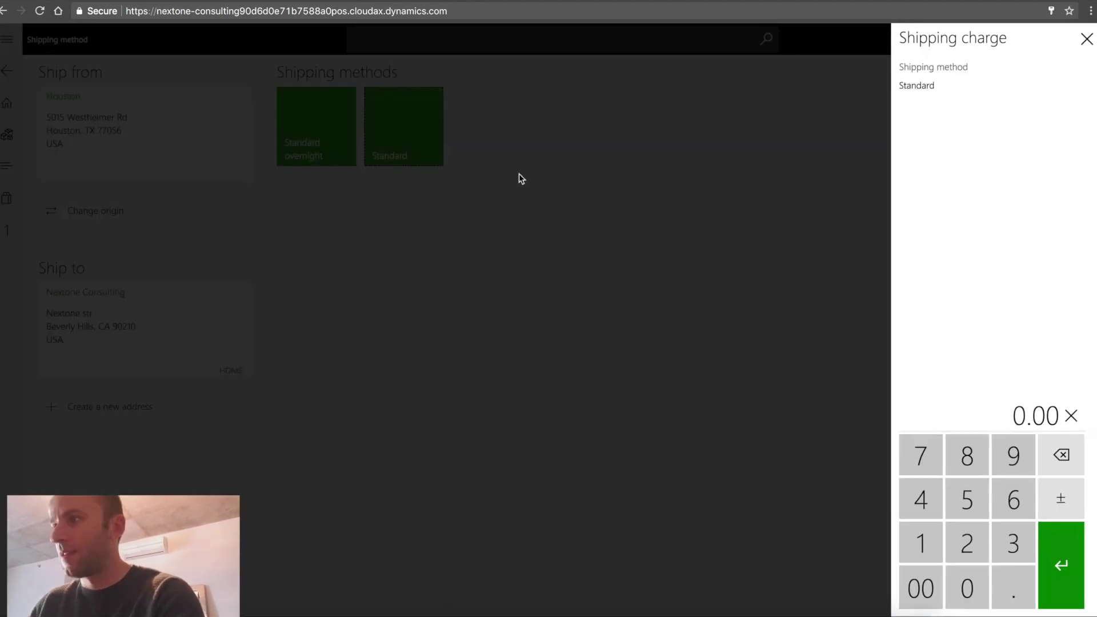
left_click(968, 455)
left_click(966, 455)
left_click(1061, 565)
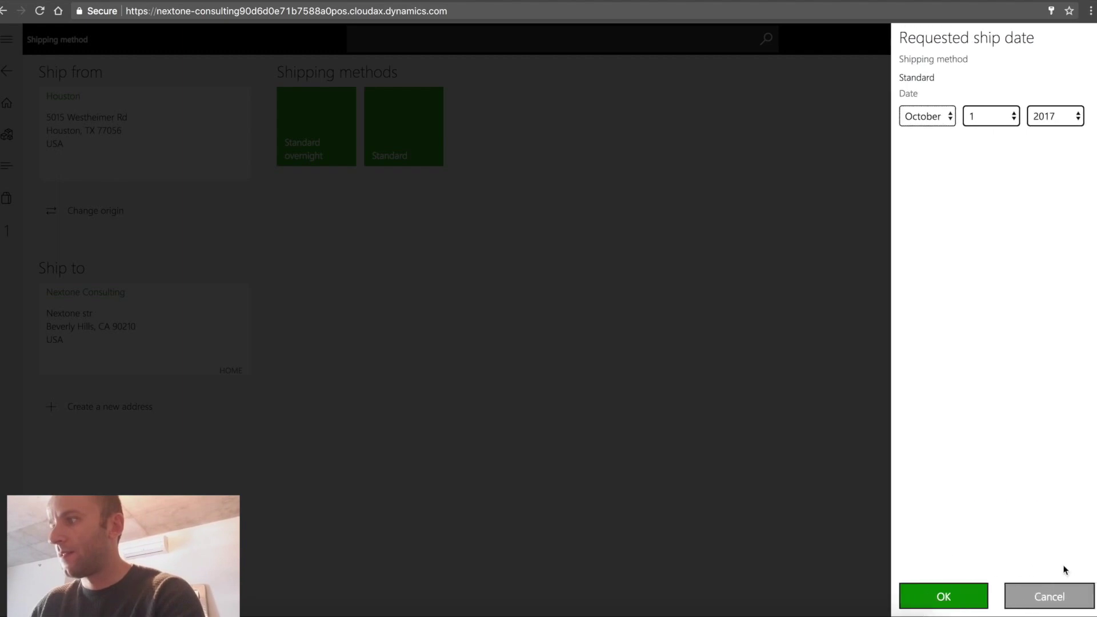
left_click(943, 594)
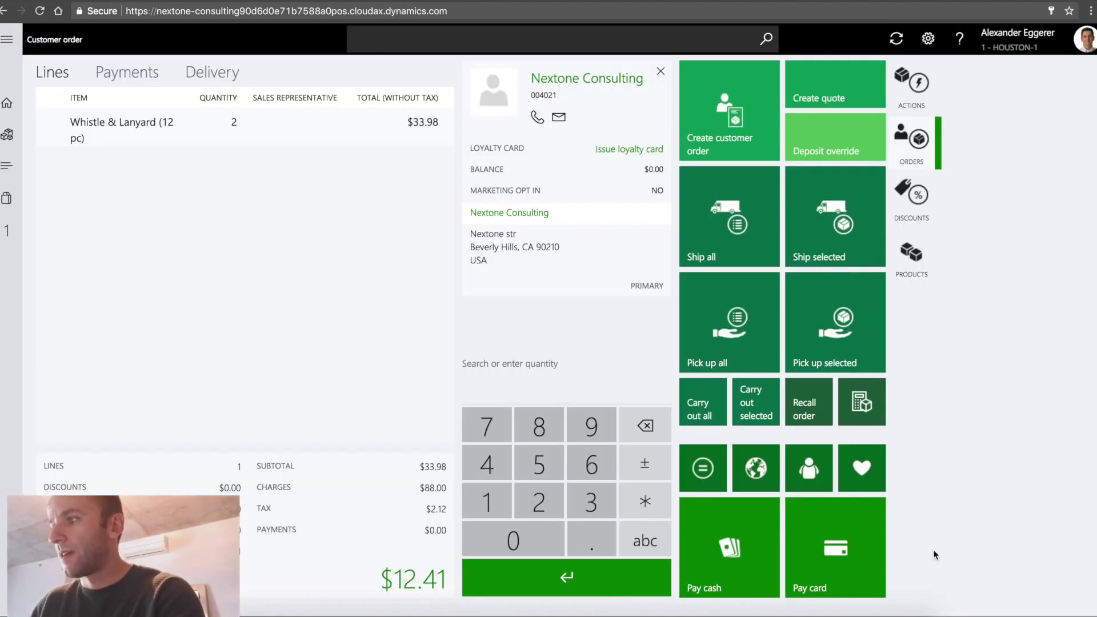
Step: Pay only the deposit with a 50.00 cash note and close the change due panel
left_click(735, 554)
left_click(987, 109)
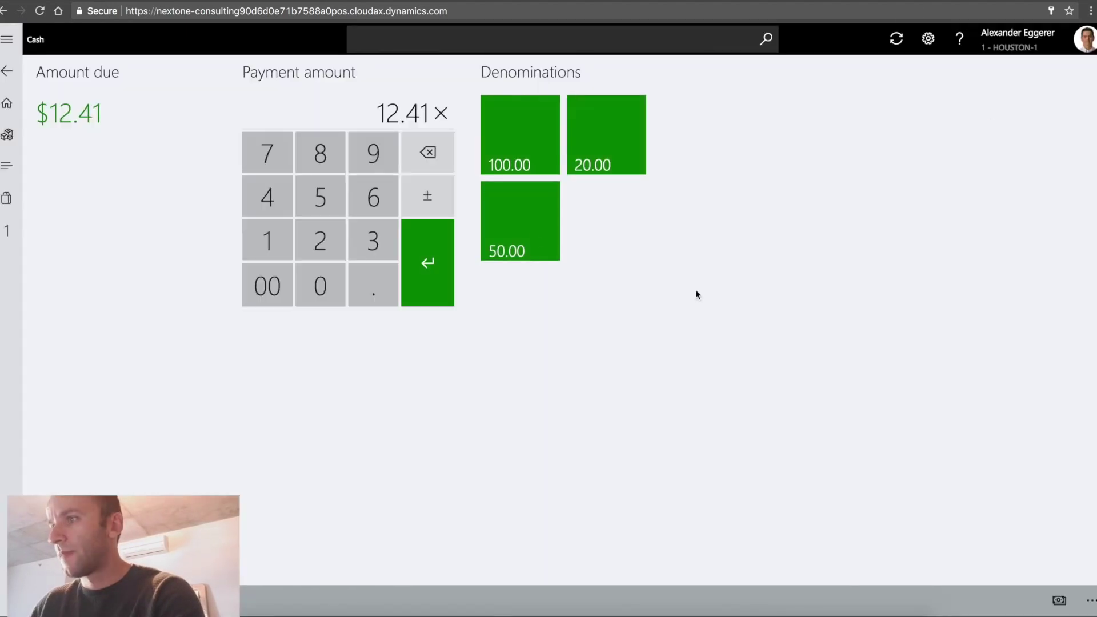
left_click(507, 215)
left_click(426, 258)
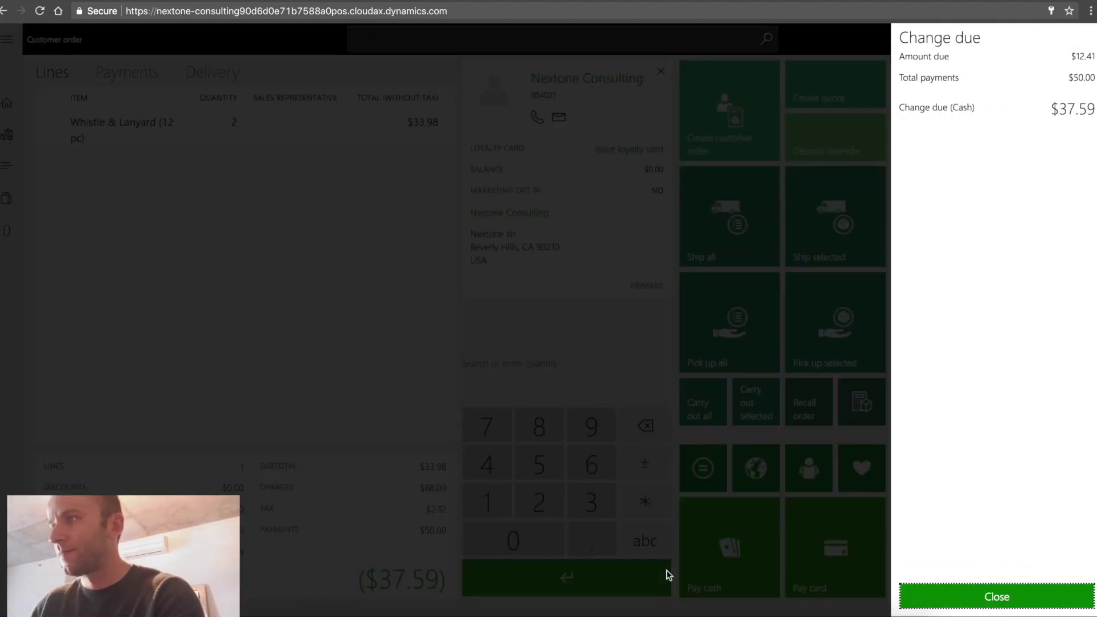
left_click(987, 600)
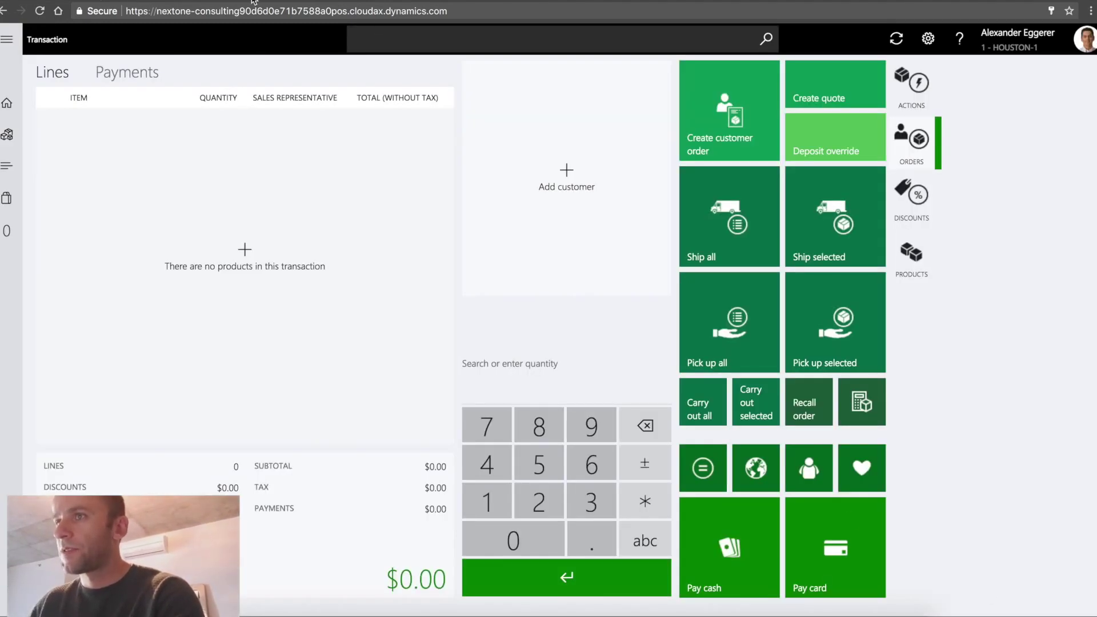
Step: Return from the store locator page to the POS home screen
key("ctrl+Tab")
left_click(222, 3)
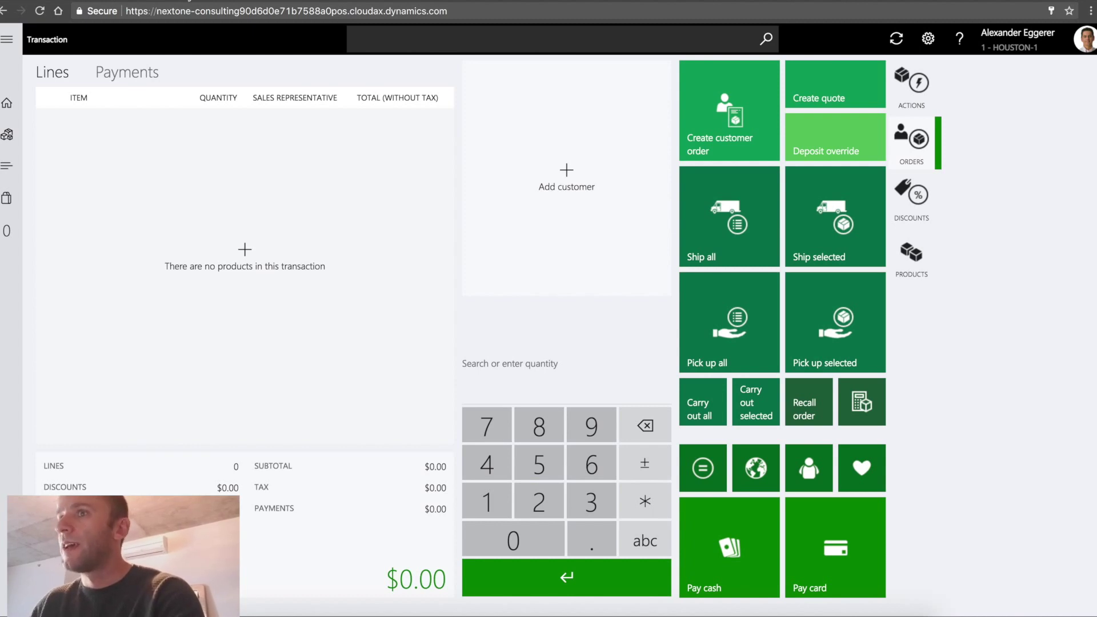
left_click(7, 103)
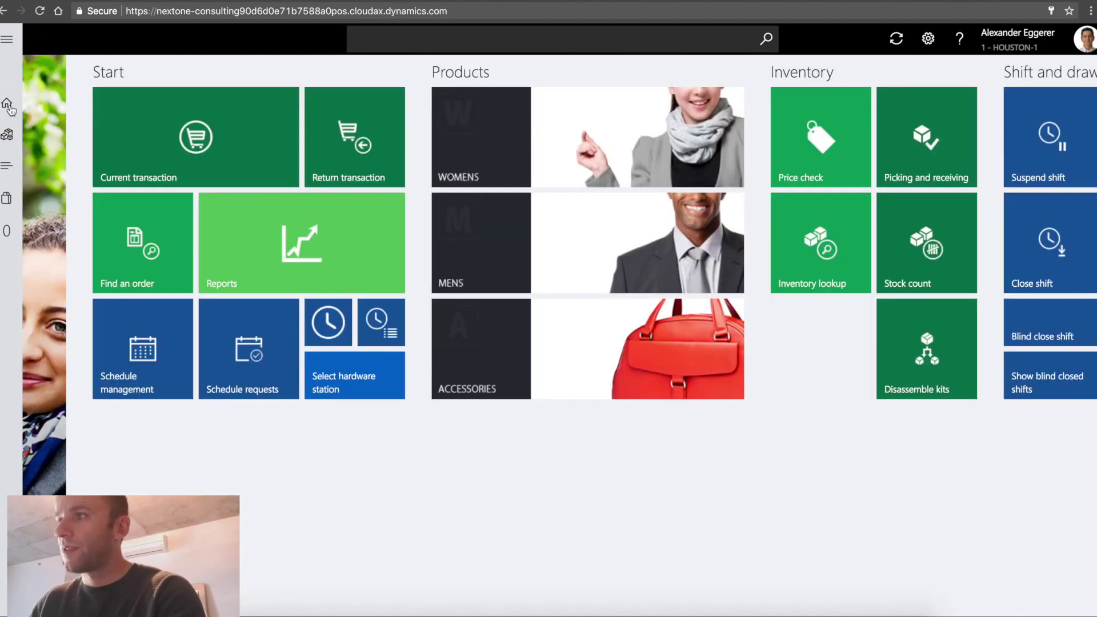
Step: Look up product 0111 and create a Georgetown pick-up customer order, accepting the date
left_click(844, 281)
type("0001")
key("BackSpace")
key("BackSpace")
key("BackSpace")
type("0111")
key("Return")
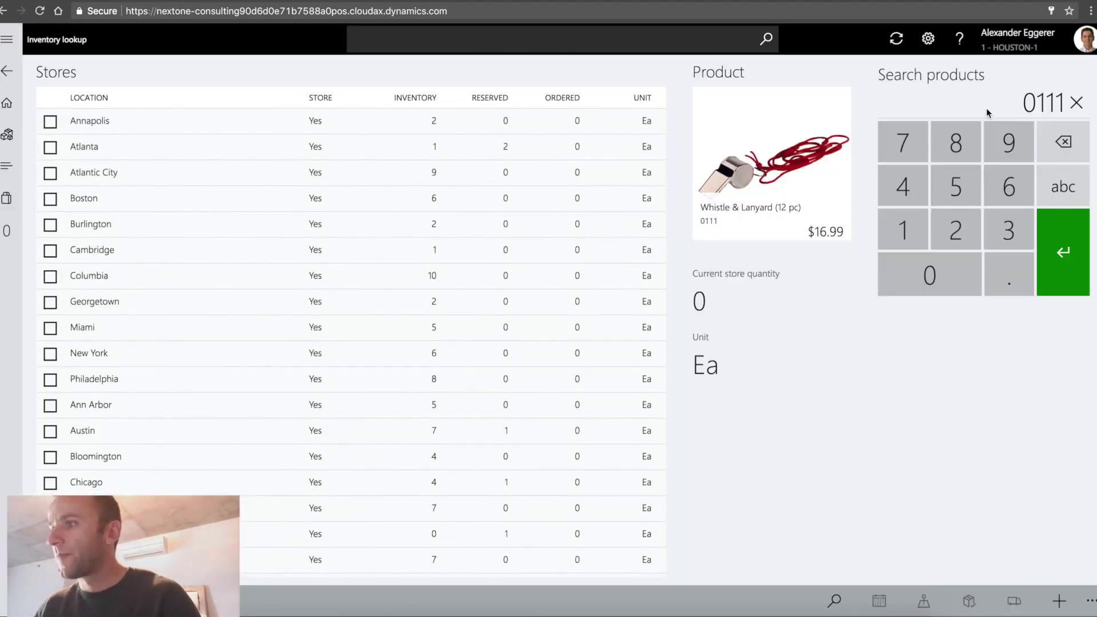
left_click(343, 301)
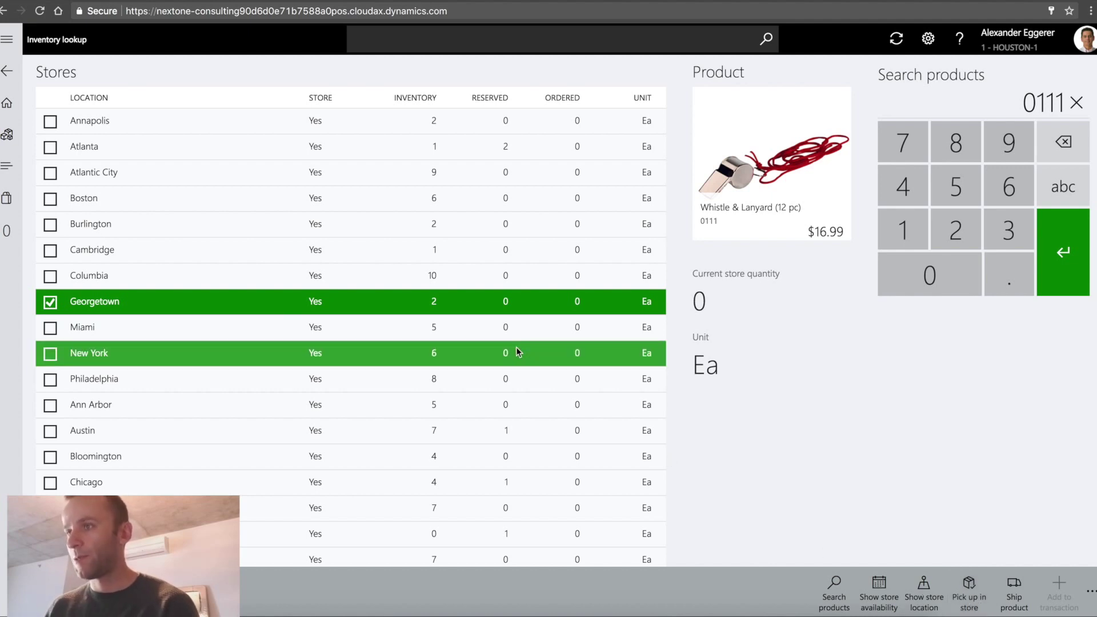
left_click(974, 603)
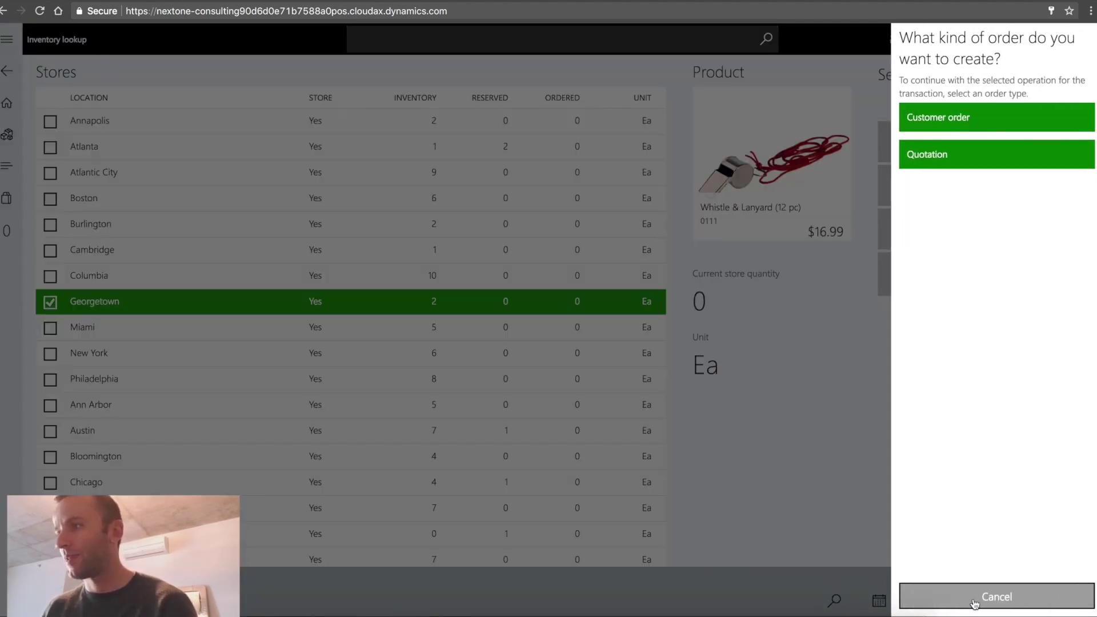
left_click(982, 113)
left_click(943, 596)
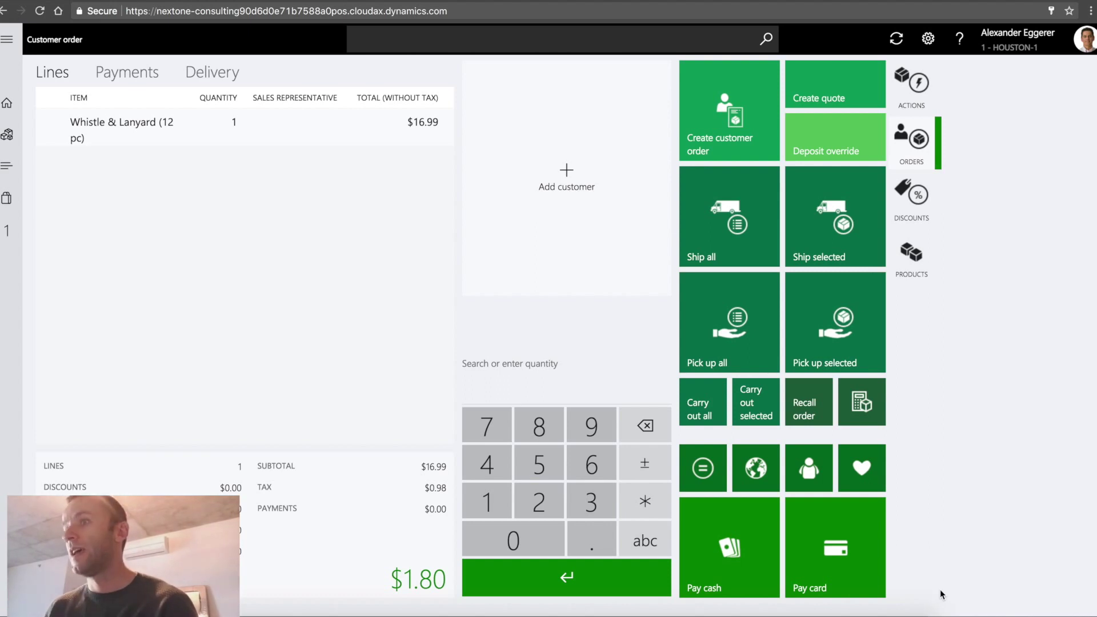
Step: Select and then deselect the Whistle & Lanyard order line
left_click(343, 128)
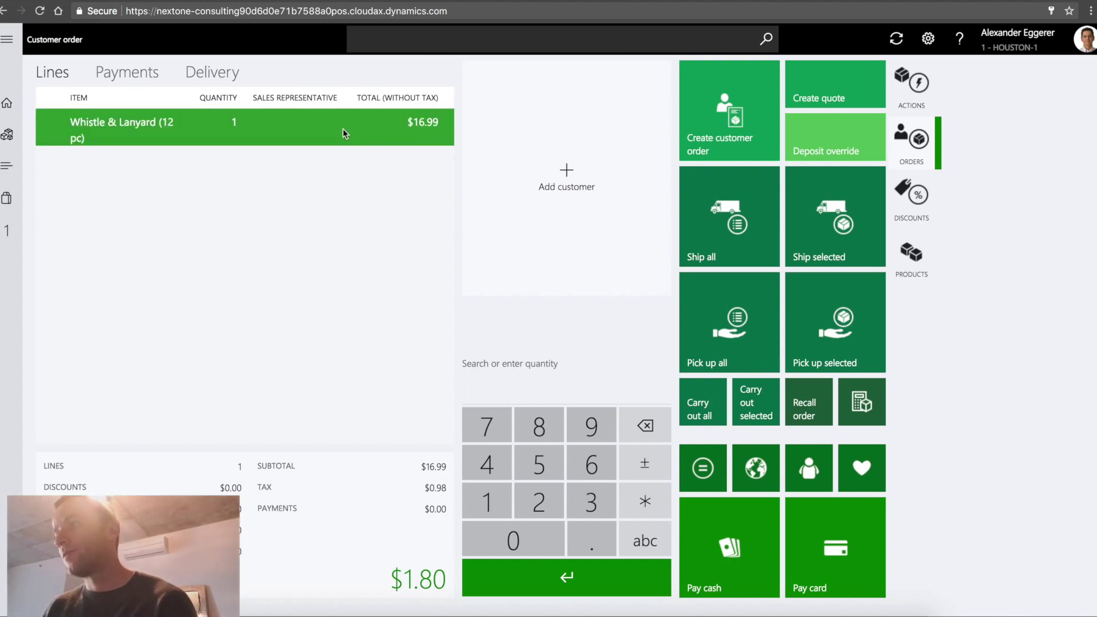
left_click(343, 128)
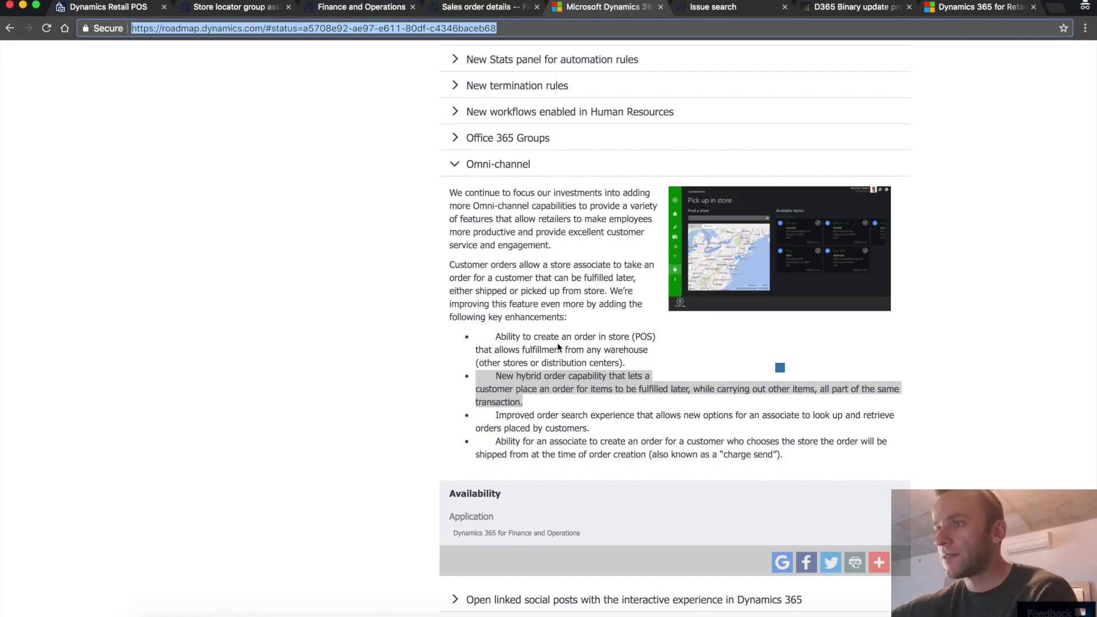
Step: Highlight the 'New hybrid order capability' bullet, then go back to the POS transaction
left_click(557, 342)
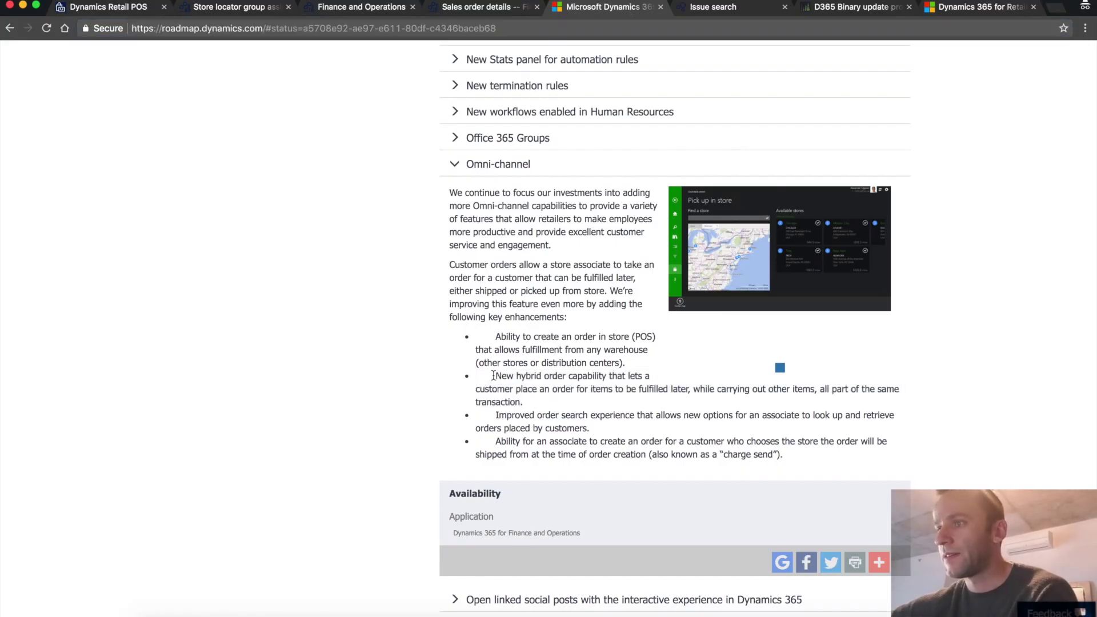
left_click_drag(493, 376, 691, 390)
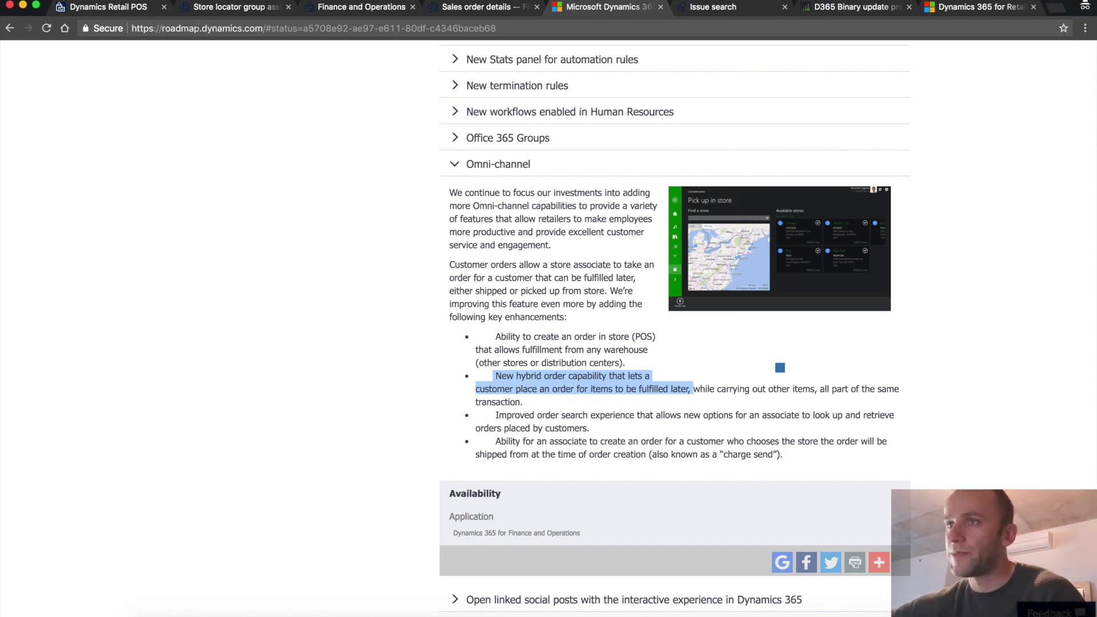
left_click(123, 12)
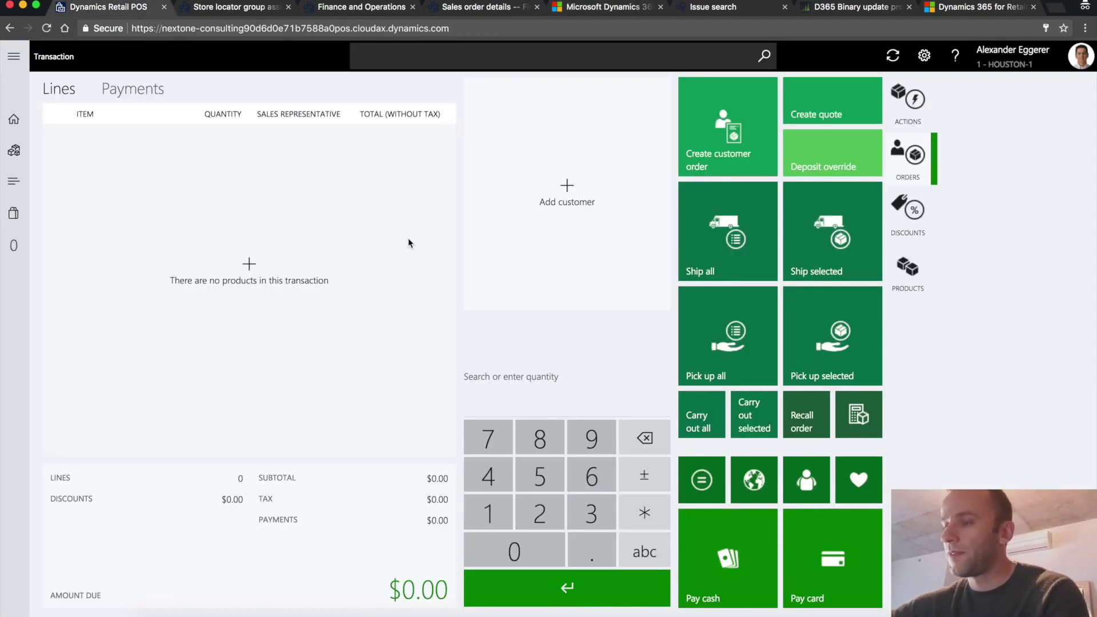
type("0111")
Step: Add item 0111 and Black Wireframe Sunglasses from Fashion Sunglasses, then review both lines
key("Return")
left_click(14, 213)
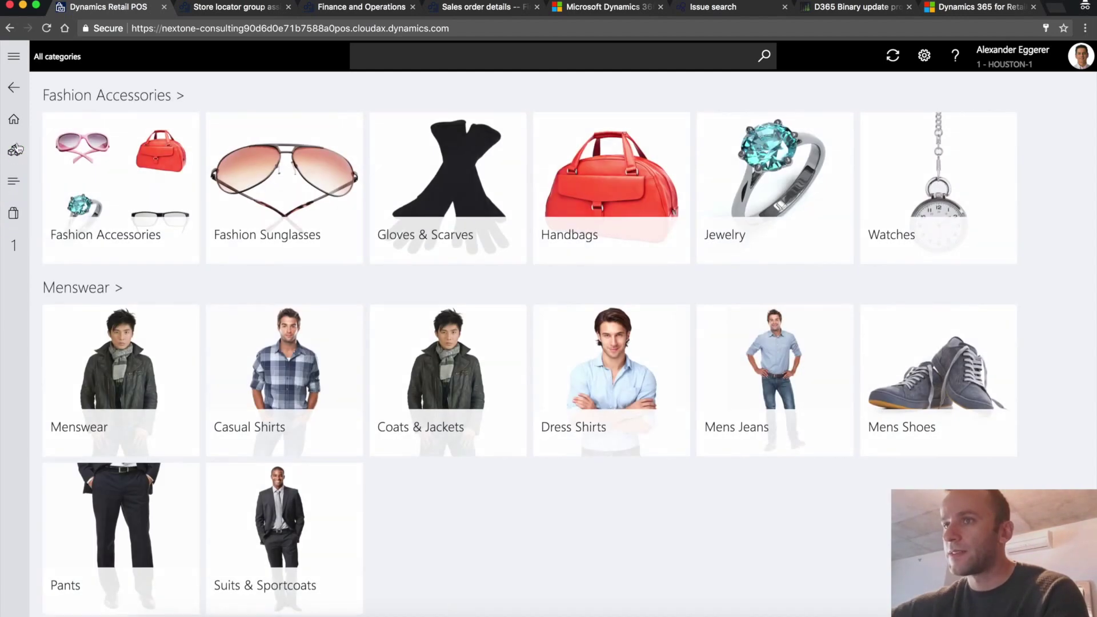
left_click(271, 162)
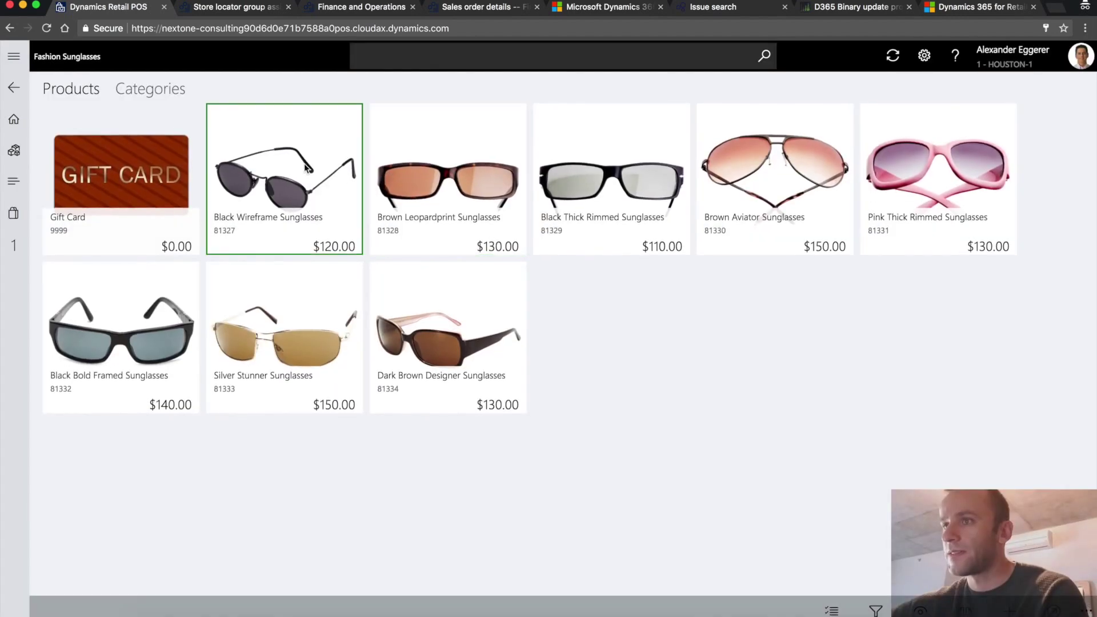
left_click(304, 164)
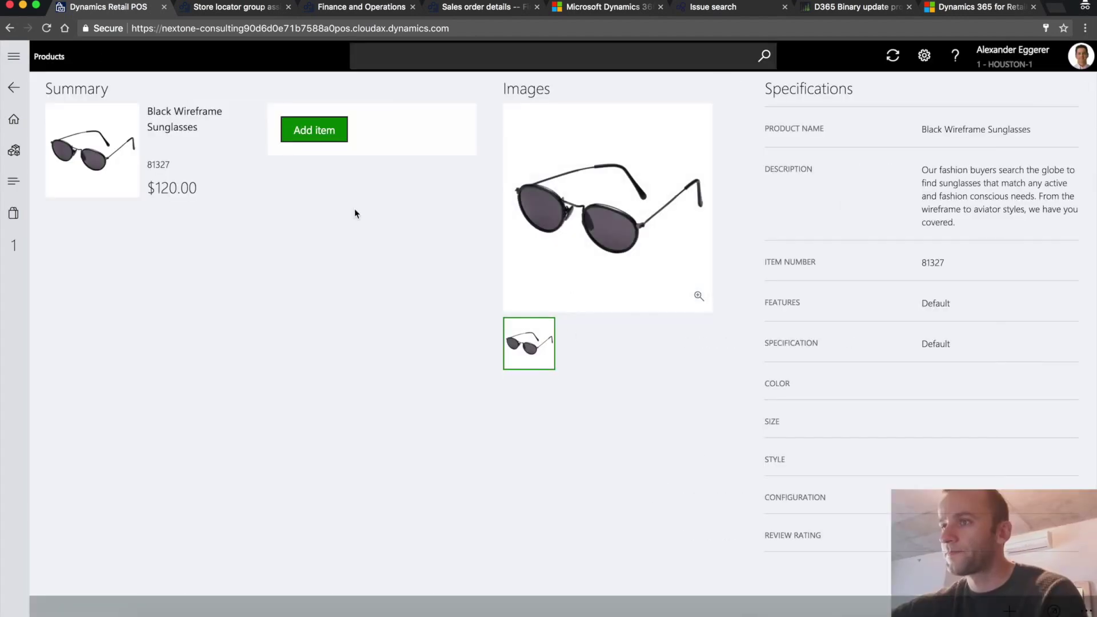
left_click(318, 130)
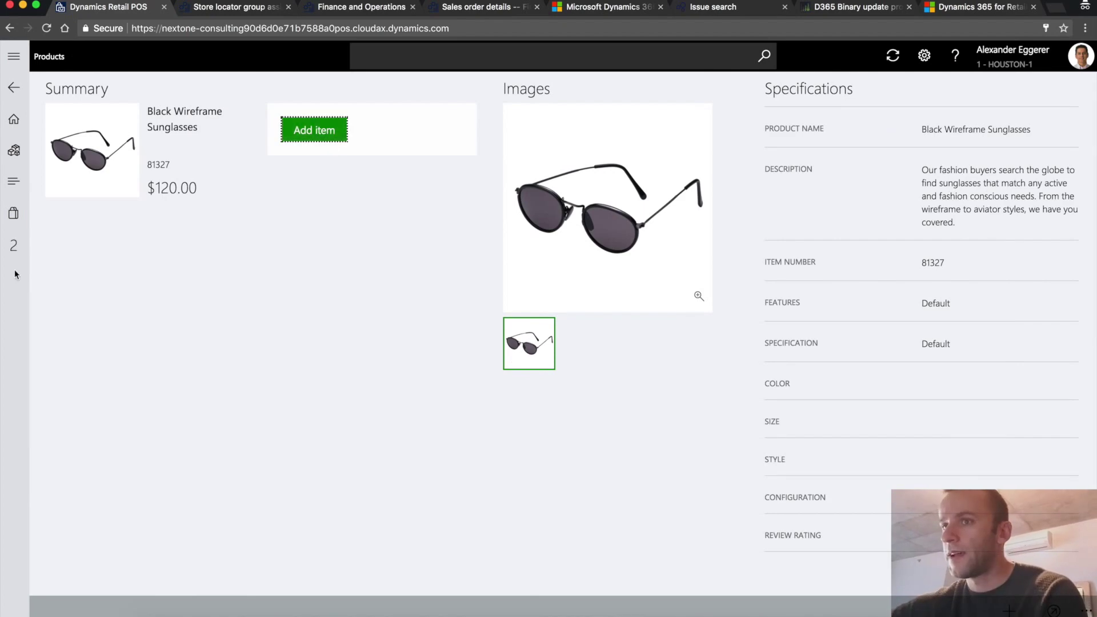
left_click(15, 245)
left_click(239, 183)
left_click(235, 151)
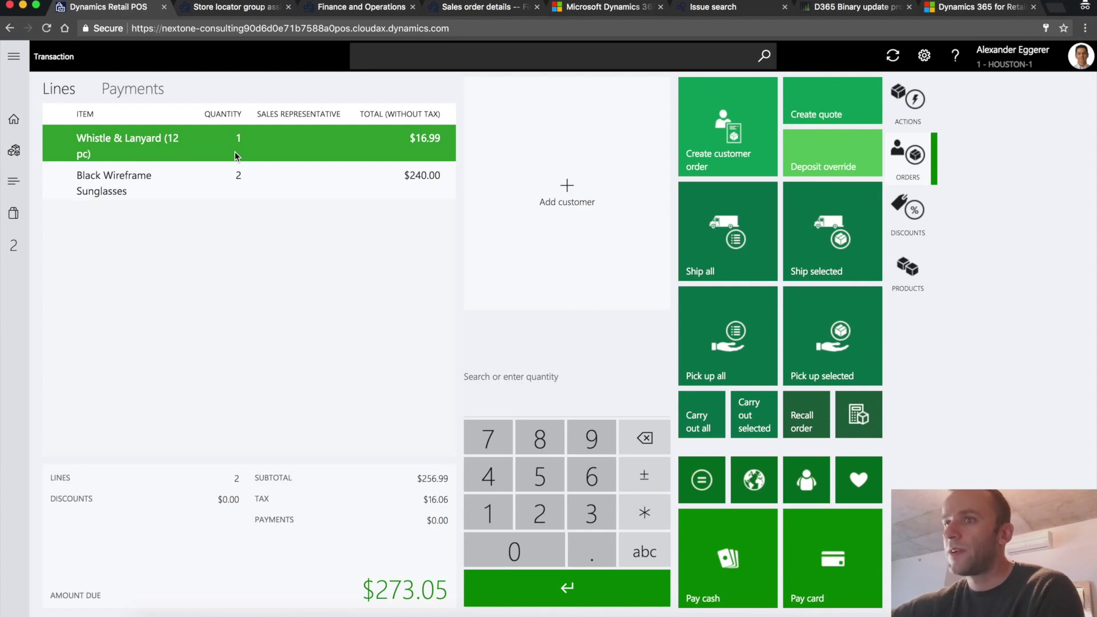
left_click(262, 141)
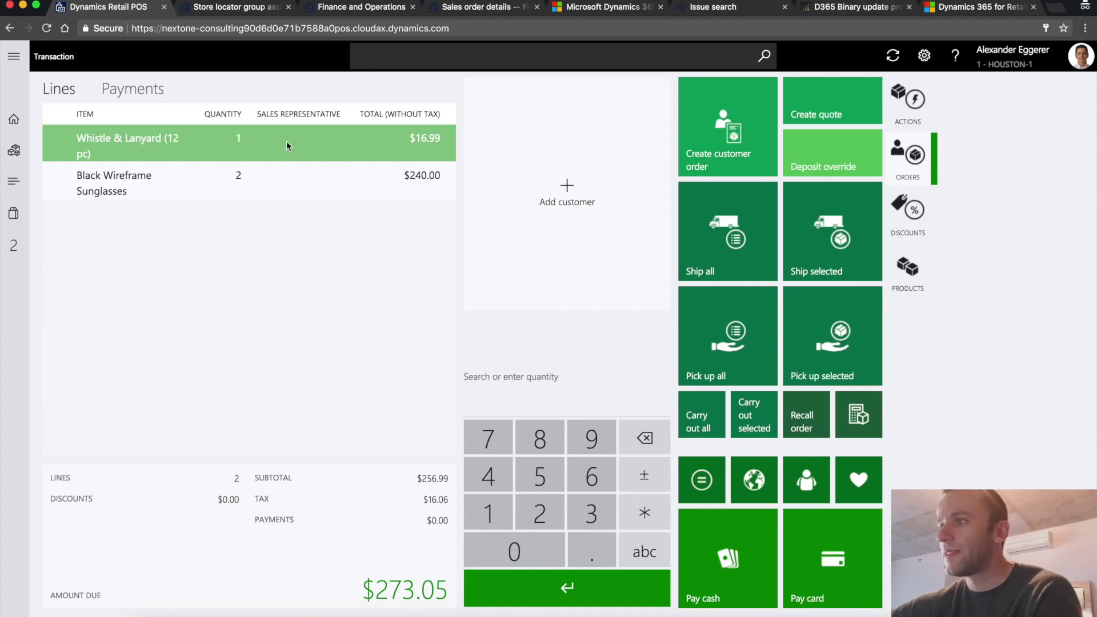
Step: Set all items as a customer order picked up in Chicago on October 31, 2017
left_click(737, 345)
left_click(965, 151)
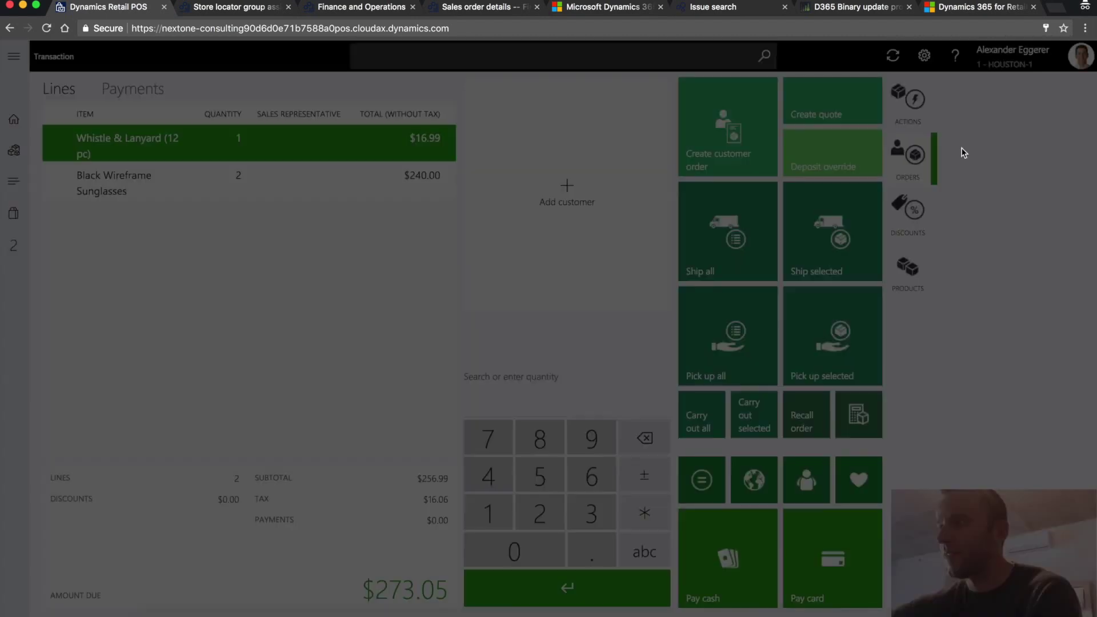
left_click(117, 340)
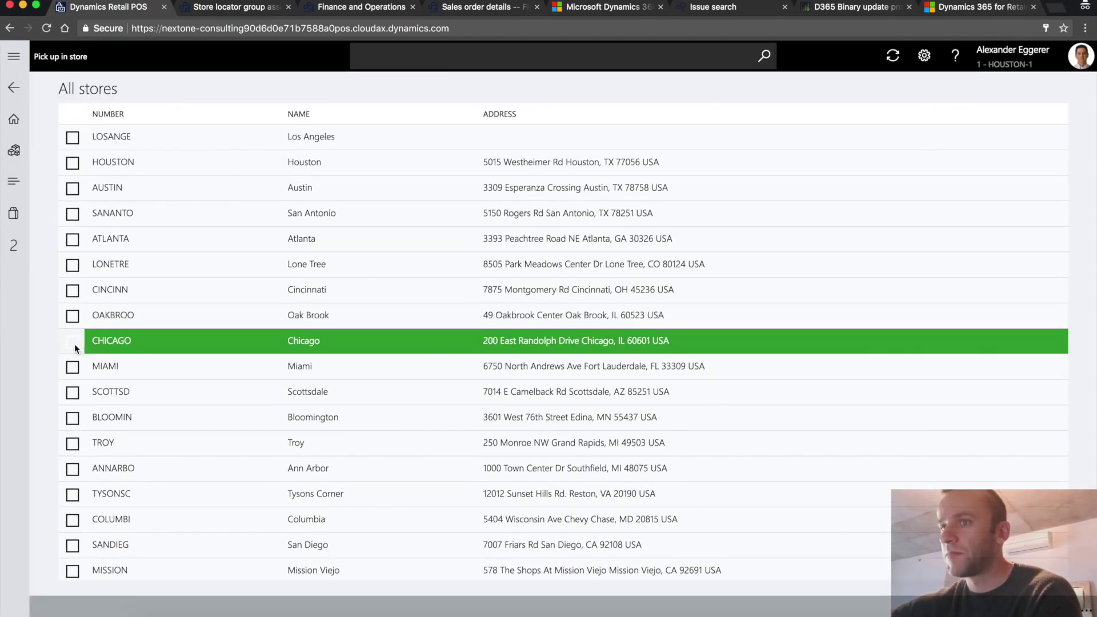
left_click(73, 341)
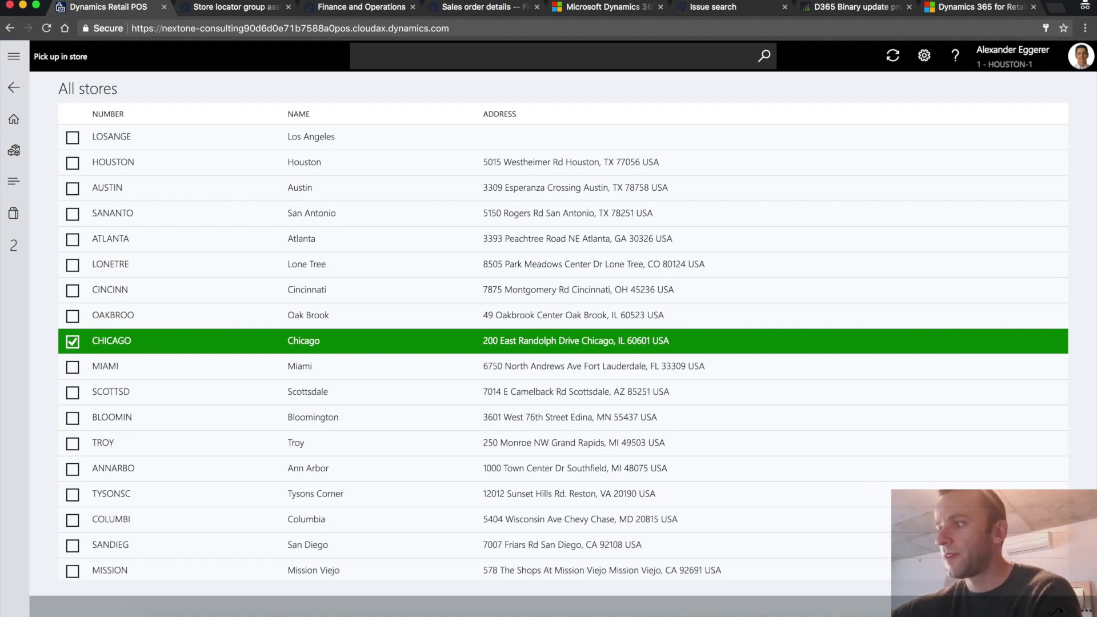
left_click(1054, 568)
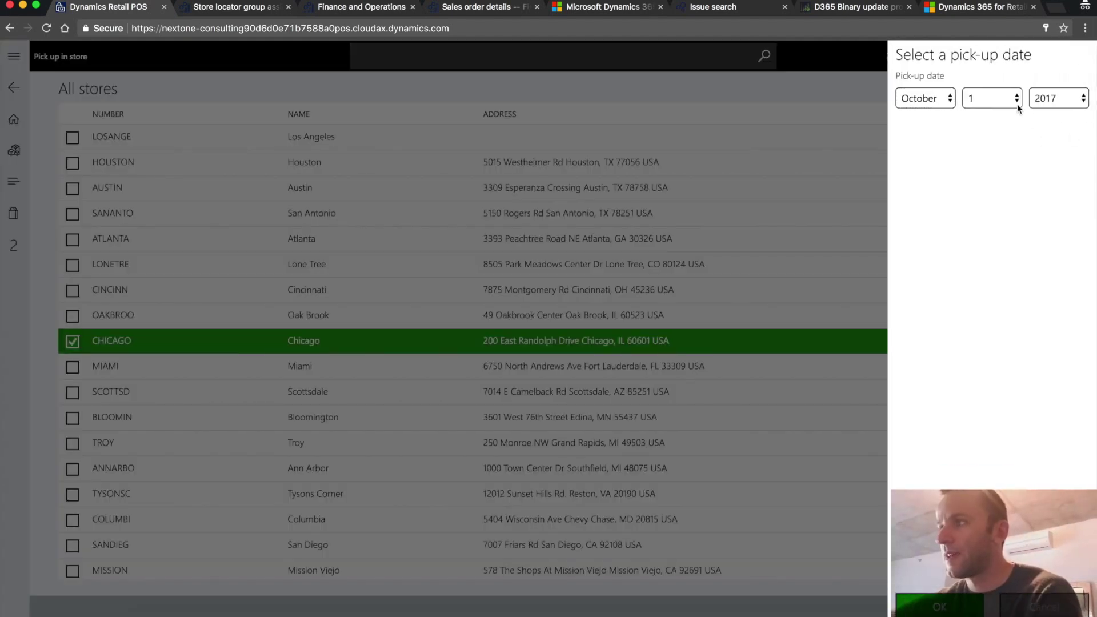
left_click(992, 98)
left_click(985, 510)
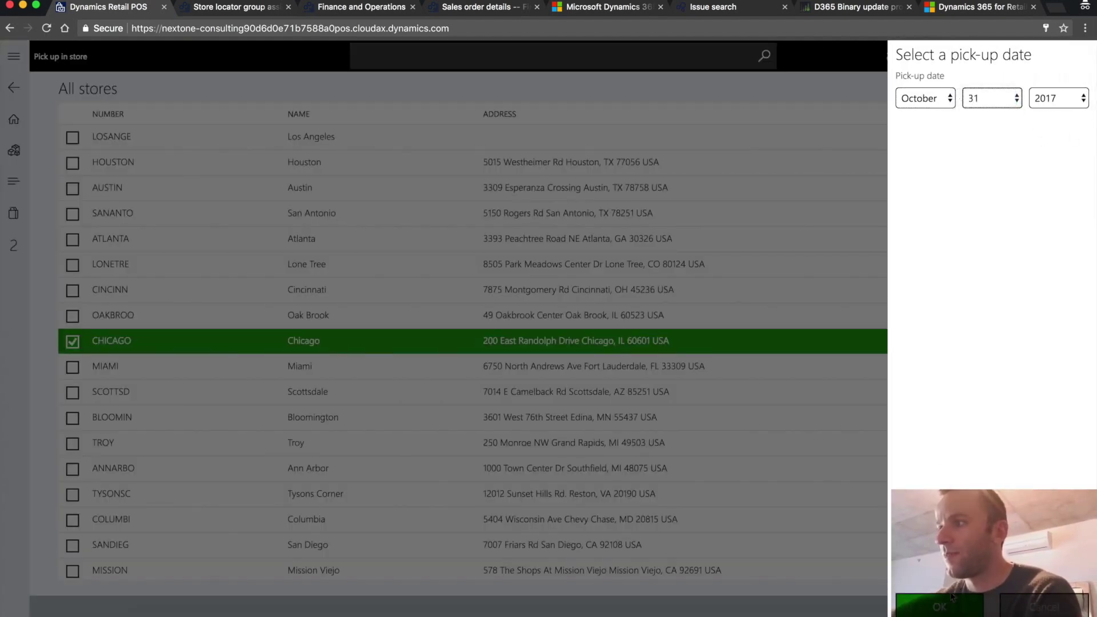
left_click(938, 605)
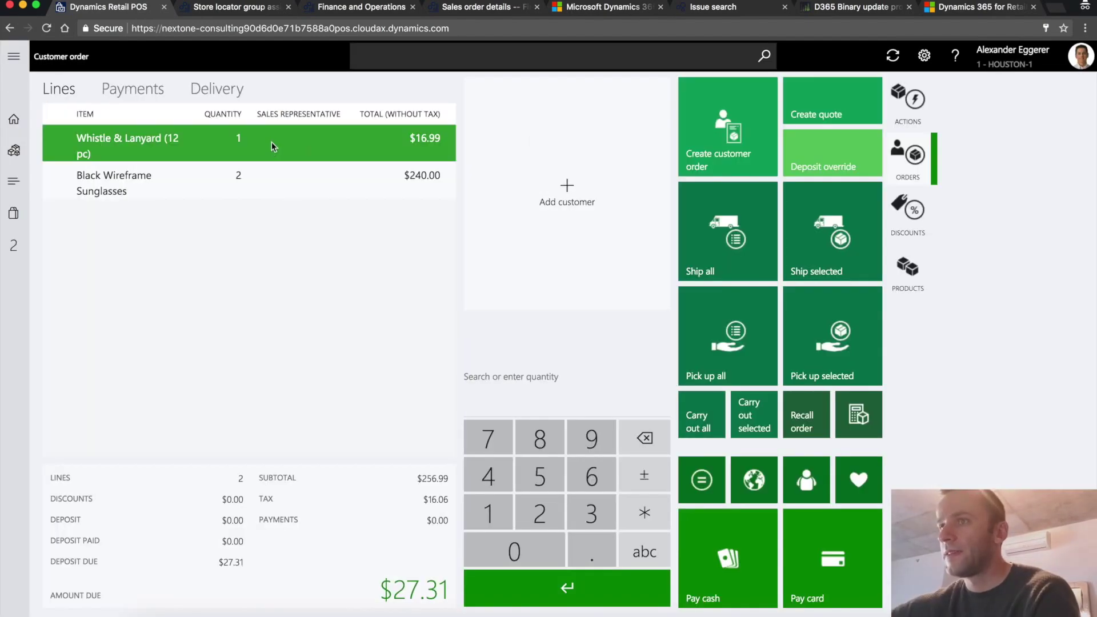
Step: Review each line's delivery mode and select the Black Wireframe Sunglasses line
left_click(217, 88)
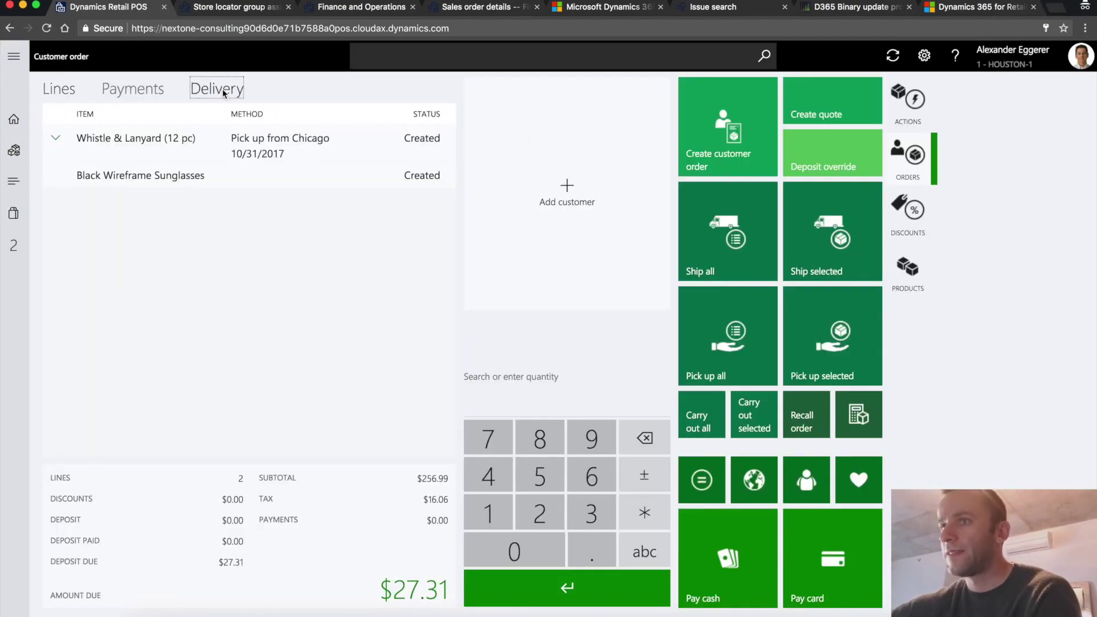
left_click(248, 175)
left_click(248, 146)
left_click(73, 89)
left_click(222, 191)
left_click(217, 183)
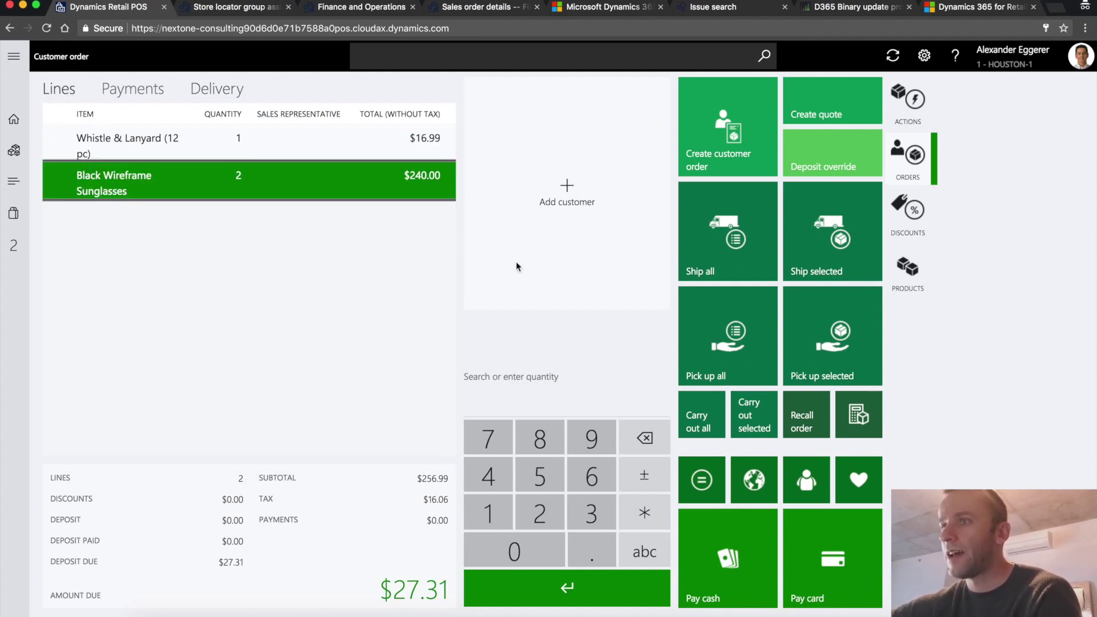
Step: Carry out the sunglasses now and attach Nextone Consulting to the order
left_click(751, 421)
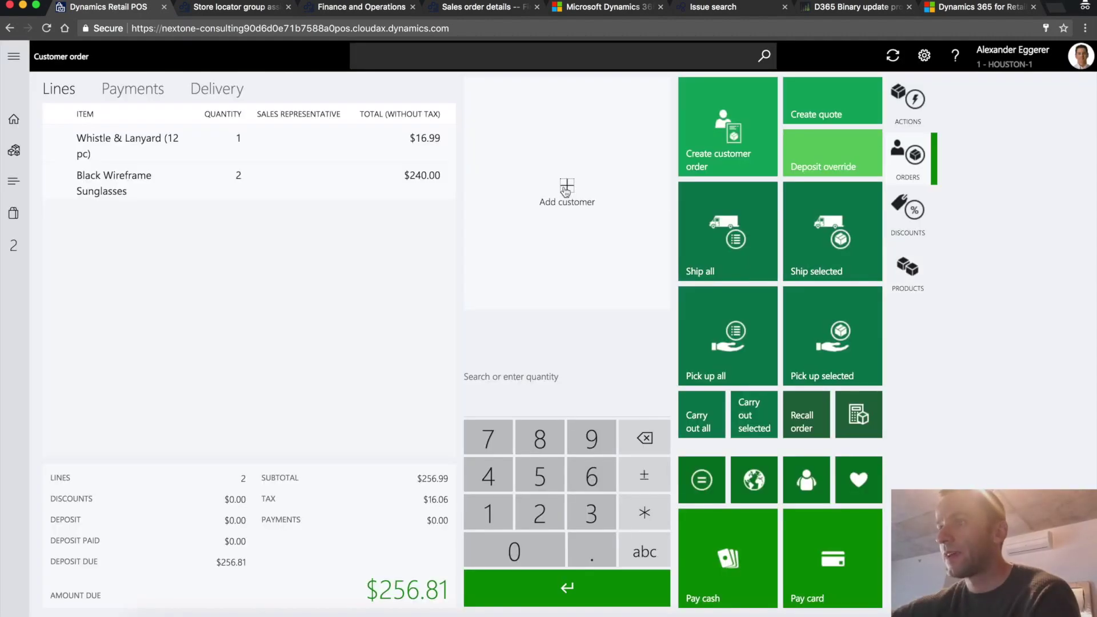
left_click(566, 191)
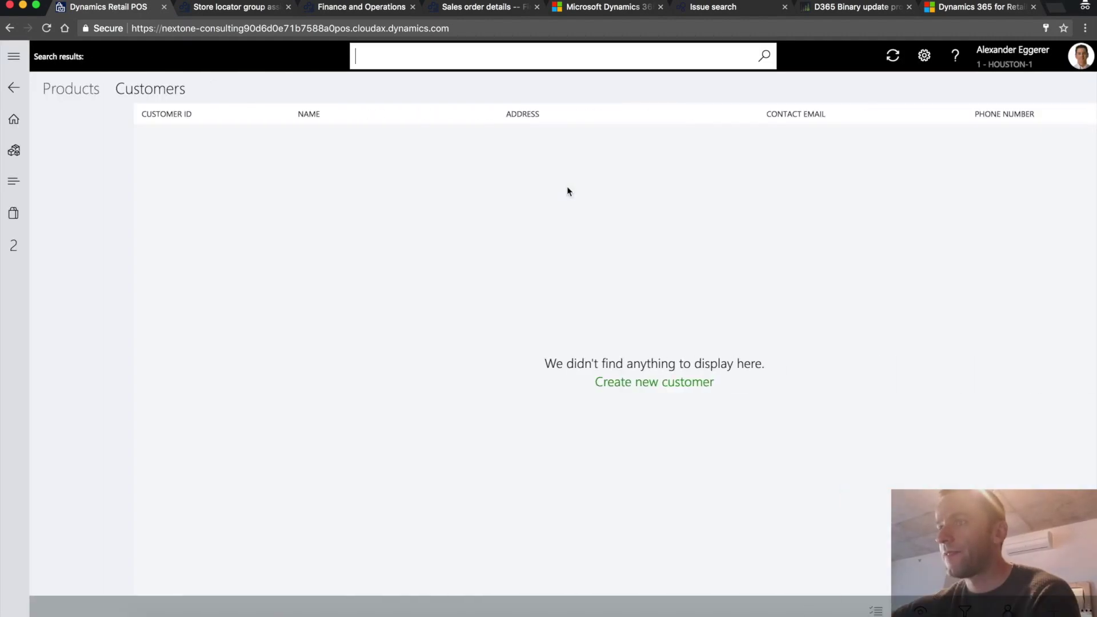
type("nex")
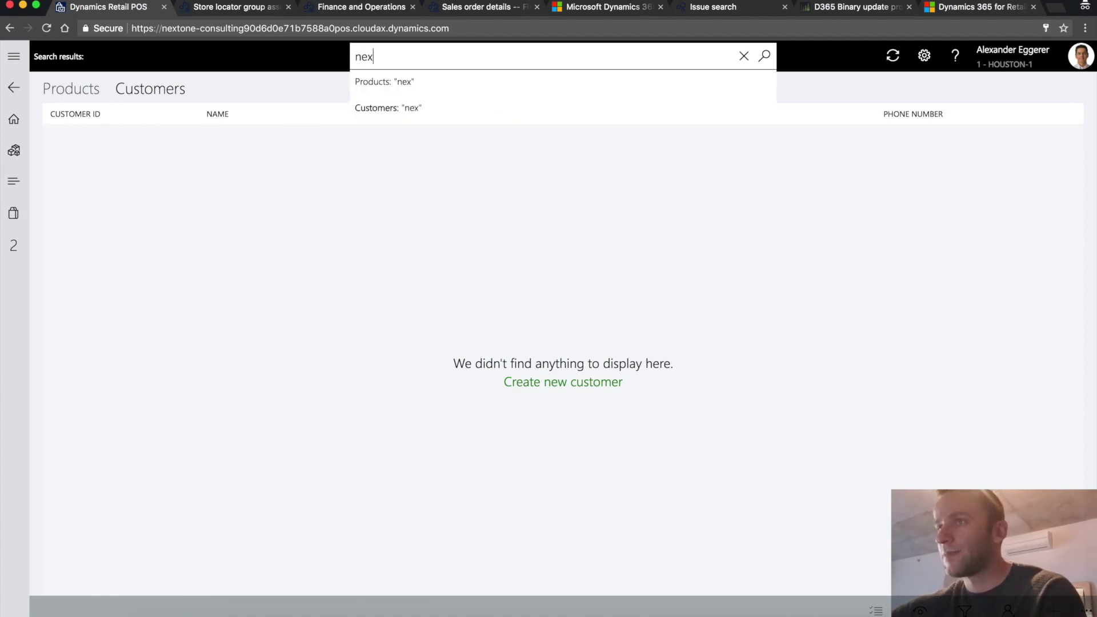
key("Return")
left_click(249, 137)
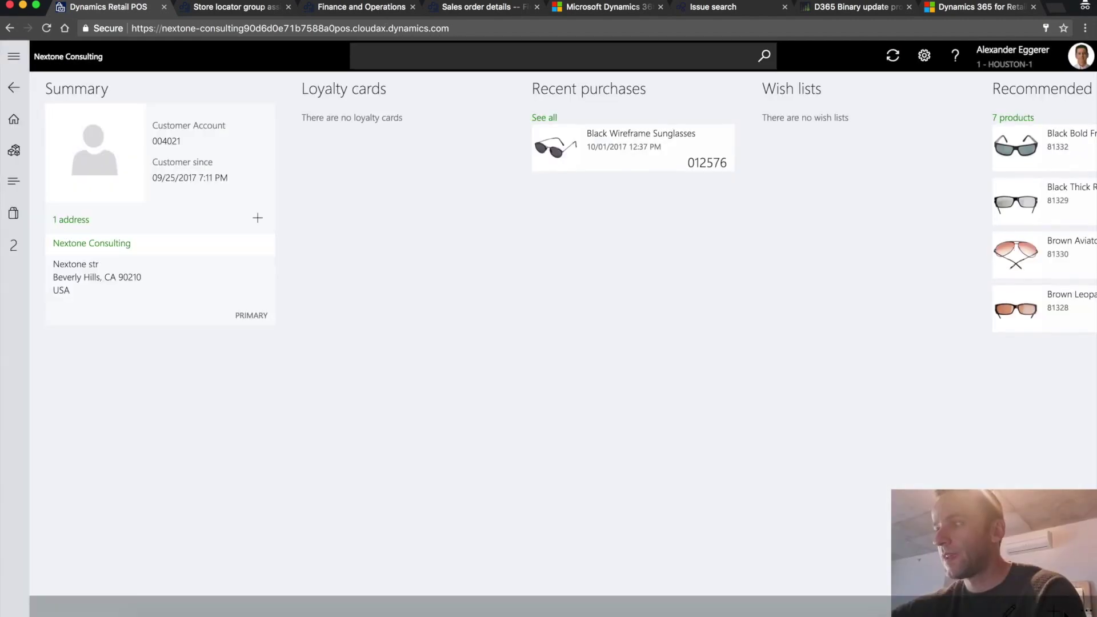
left_click(1053, 611)
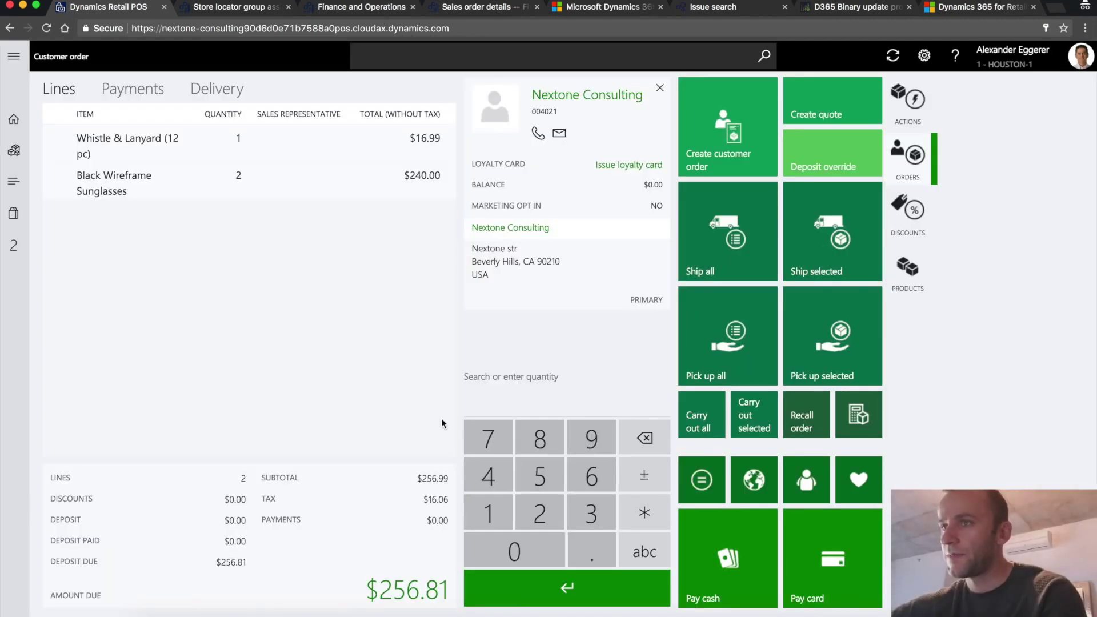
Step: Pay the $256.81 deposit in cash and bring up the back-office sales order
left_click(728, 561)
key("Return")
left_click(361, 7)
left_click(481, 7)
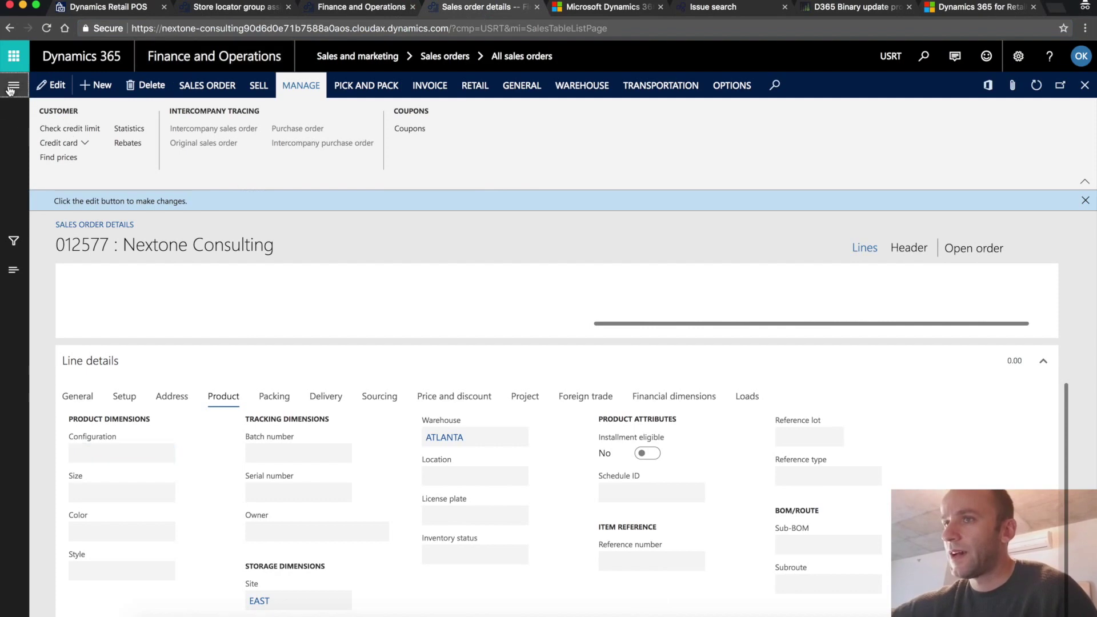
Step: Open sales order 012578 from All sales orders, then return to the roadmap
left_click(13, 84)
left_click(419, 96)
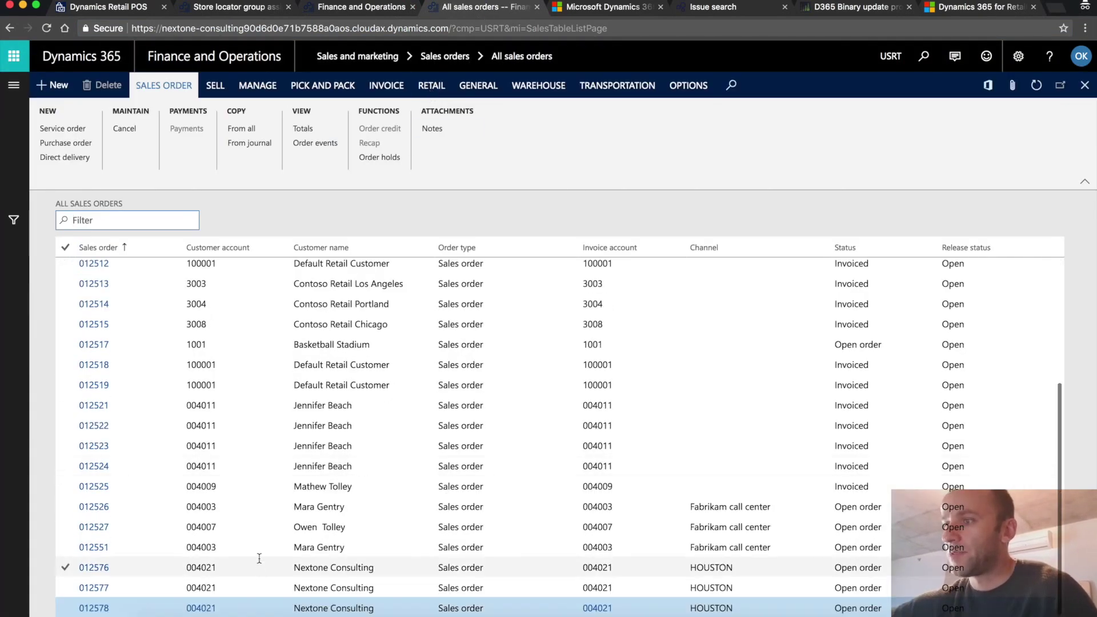
left_click(94, 607)
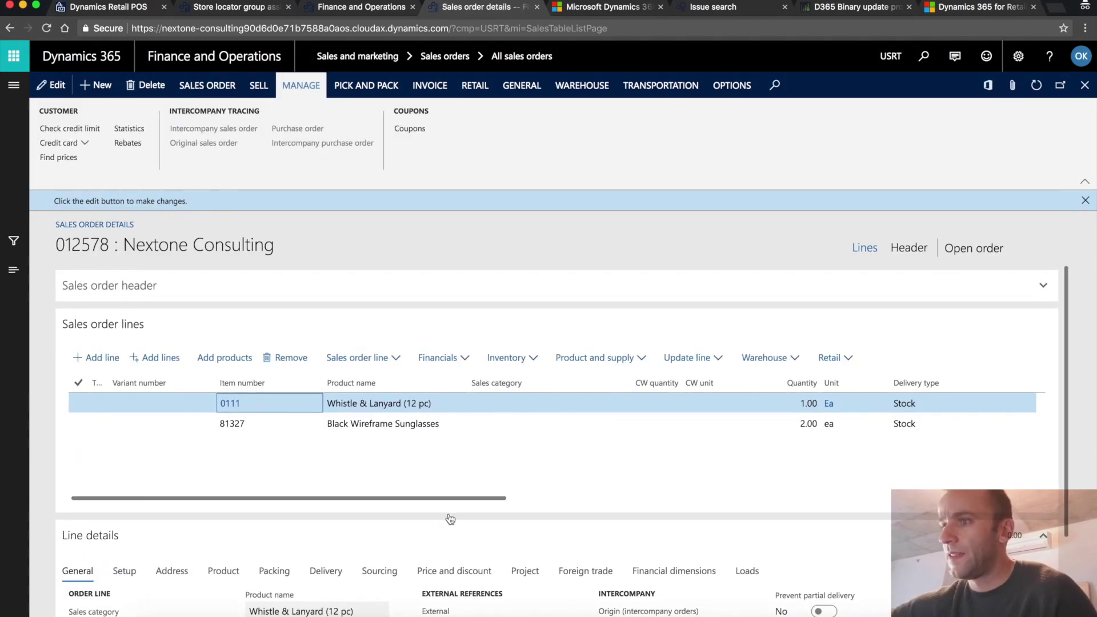
left_click_drag(440, 498, 882, 497)
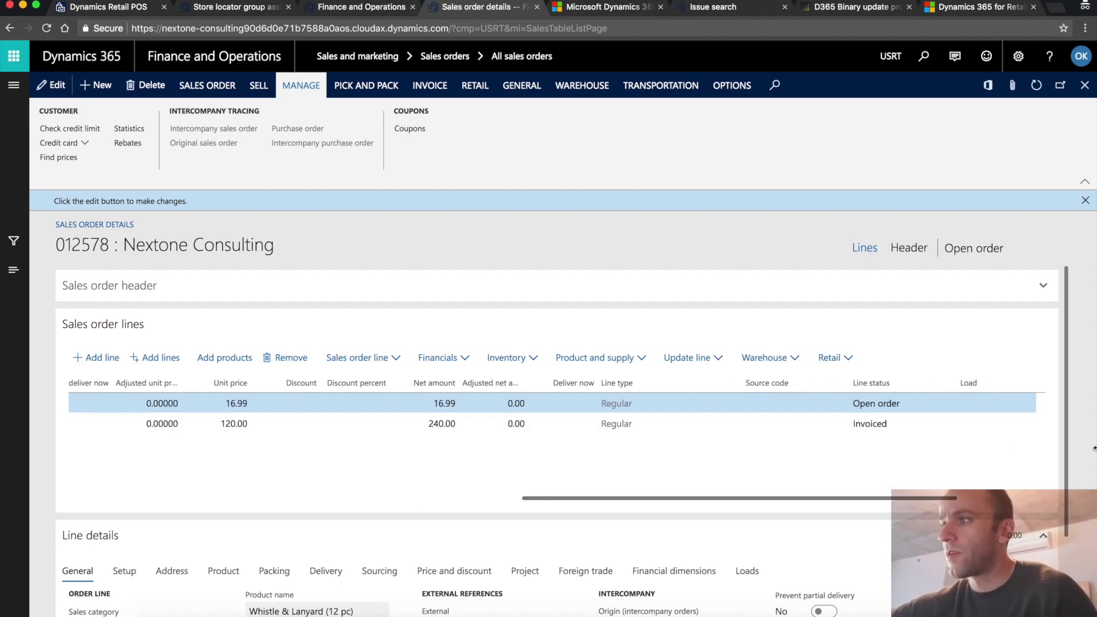
left_click_drag(1068, 471, 1067, 522)
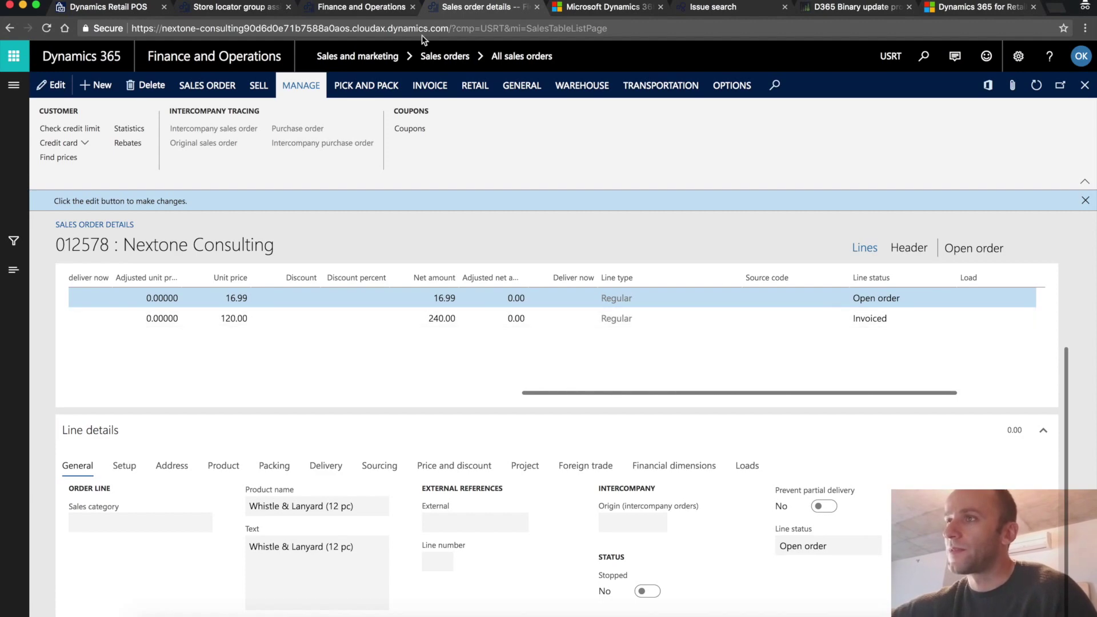
left_click(608, 7)
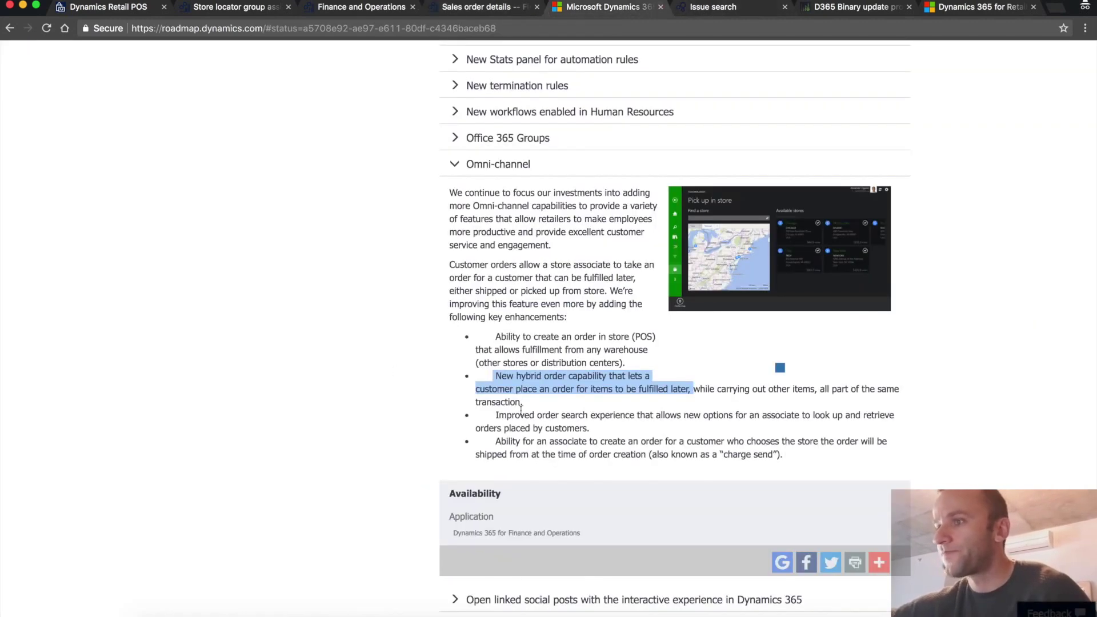
Step: Highlight the roadmap's improved order search bullet, then return to the Retail POS
left_click_drag(496, 416, 602, 429)
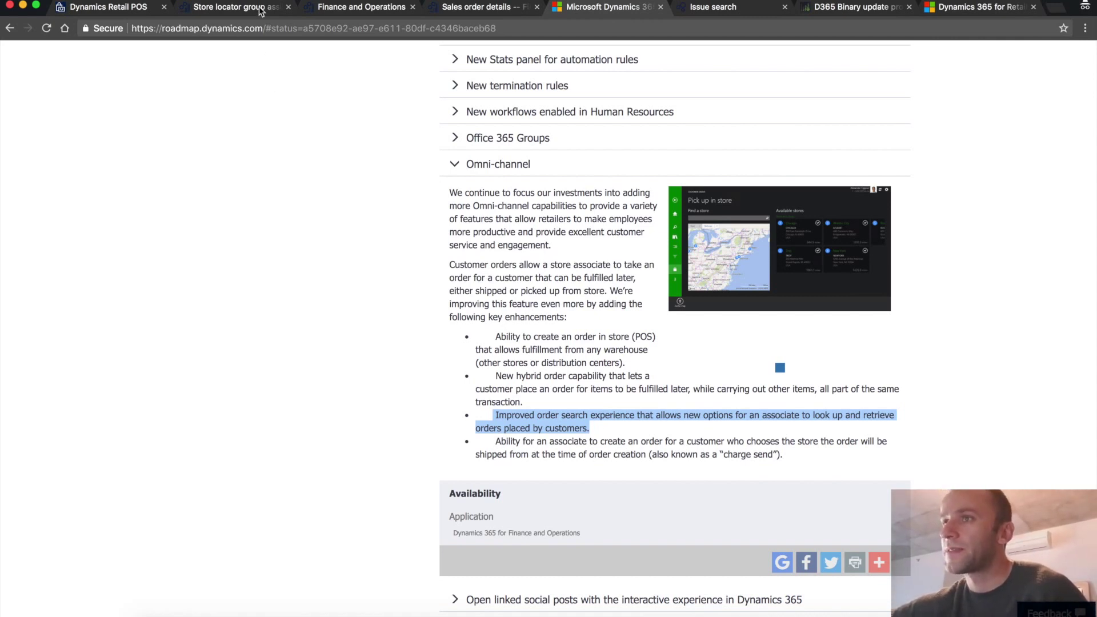
left_click(109, 7)
Step: Show the POS Find an order search page from Home, then return to the roadmap notes
left_click(14, 120)
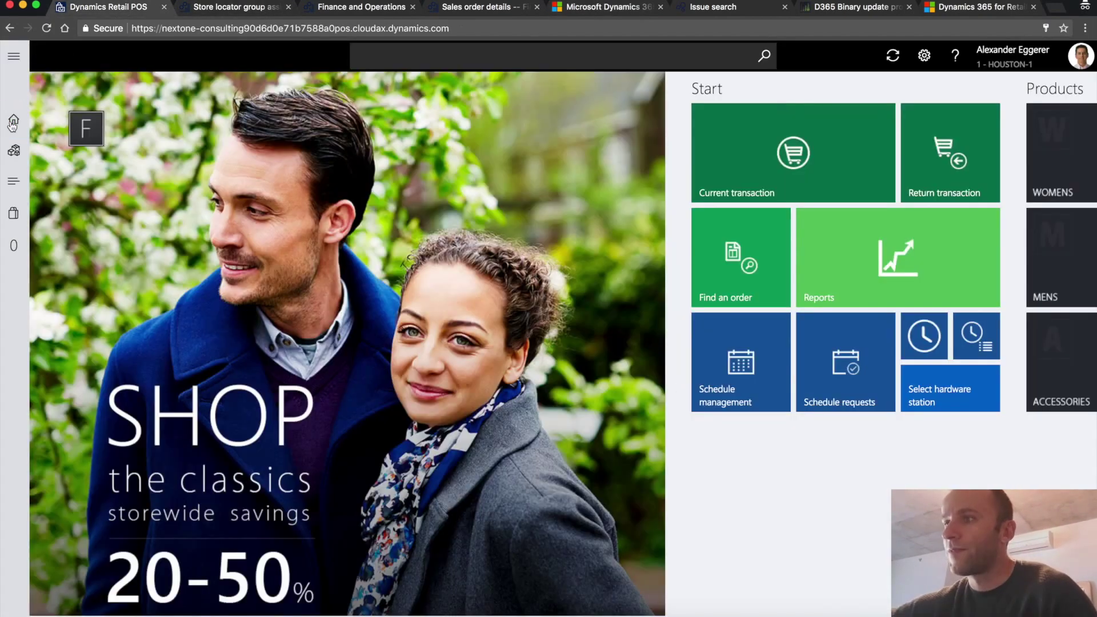
left_click(726, 274)
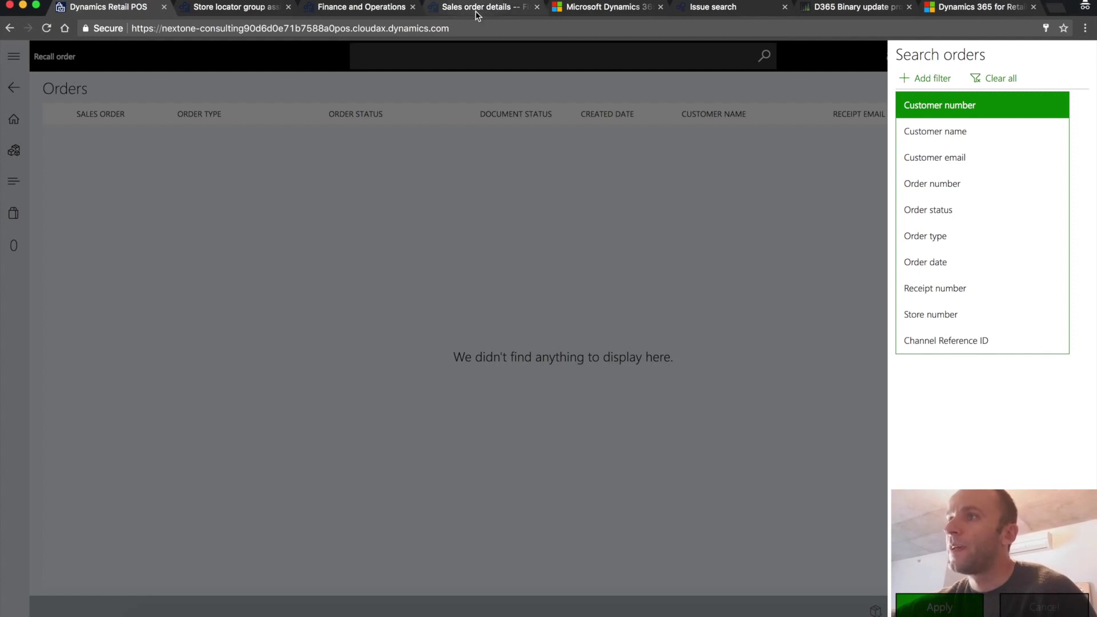
left_click(600, 7)
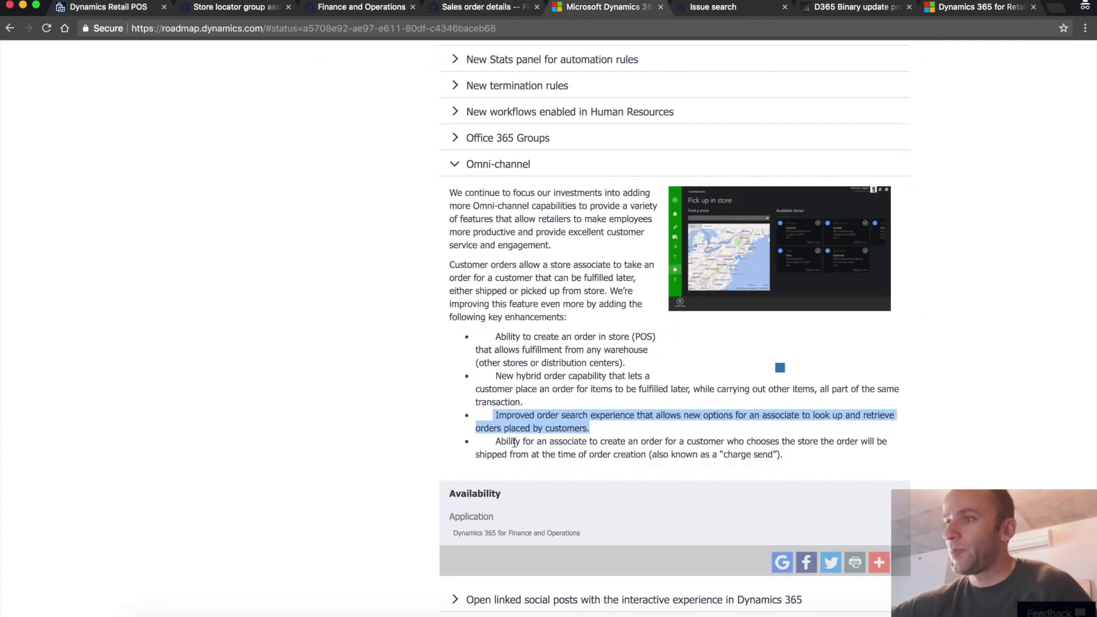
Step: Highlight the bullet about charge-send orders shipped from a chosen store
left_click_drag(500, 440, 791, 459)
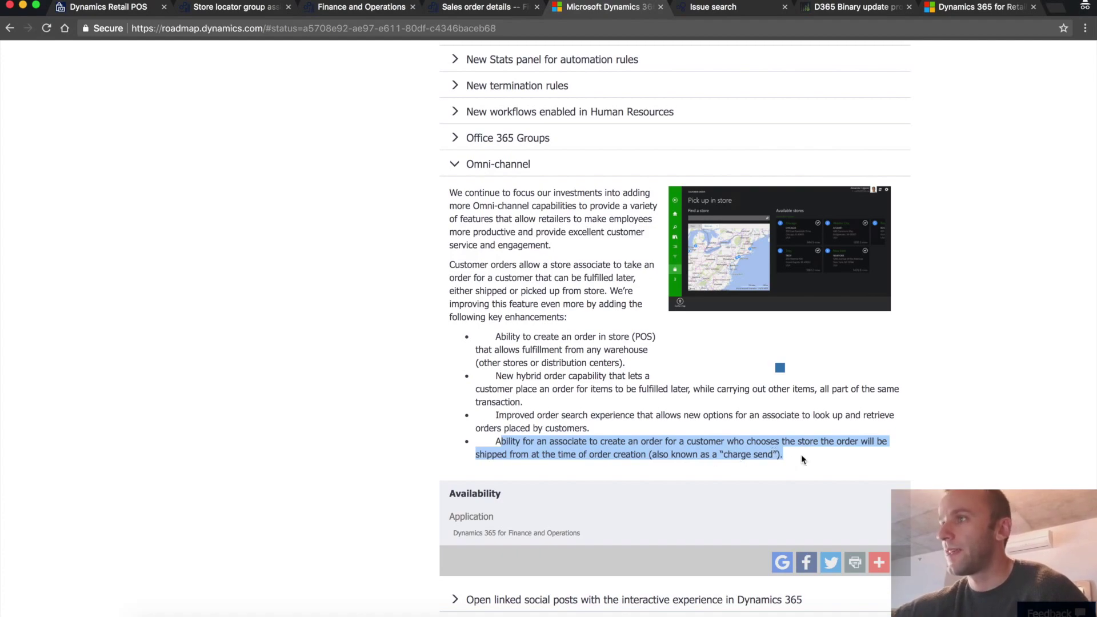
scroll(774, 431, "up", 10)
scroll(774, 431, "up", 10)
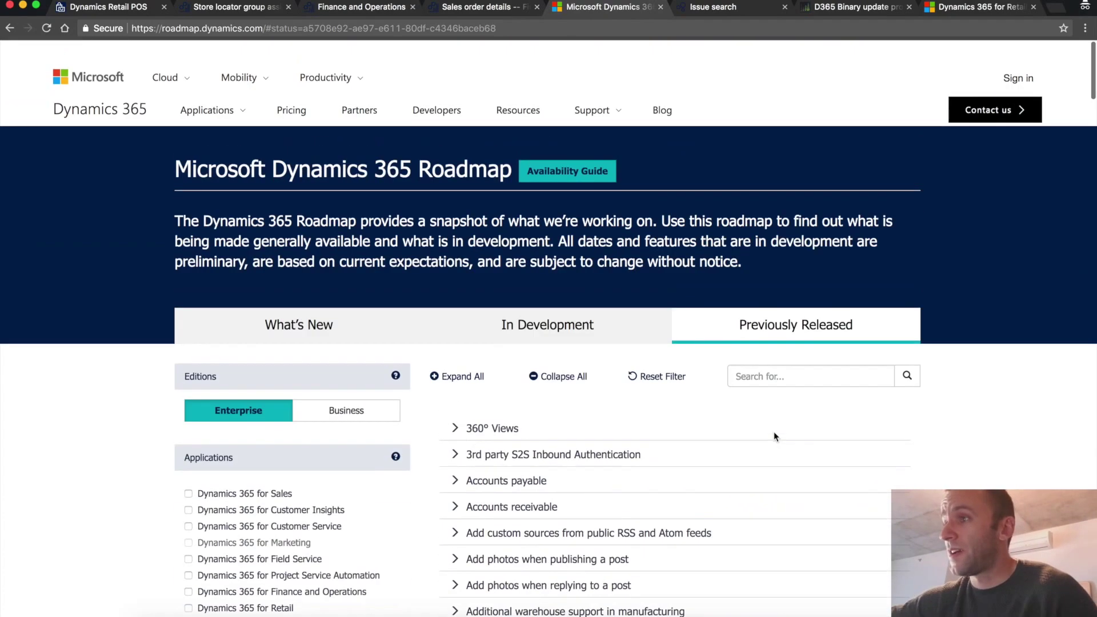
scroll(867, 440, "down", 1)
scroll(867, 440, "down", 10)
scroll(868, 440, "down", 8)
scroll(867, 440, "down", 8)
scroll(900, 497, "down", 5)
scroll(932, 529, "down", 8)
scroll(933, 529, "down", 8)
scroll(933, 528, "down", 2)
scroll(932, 528, "down", 5)
scroll(932, 528, "down", 3)
scroll(933, 529, "down", 5)
scroll(931, 524, "down", 1)
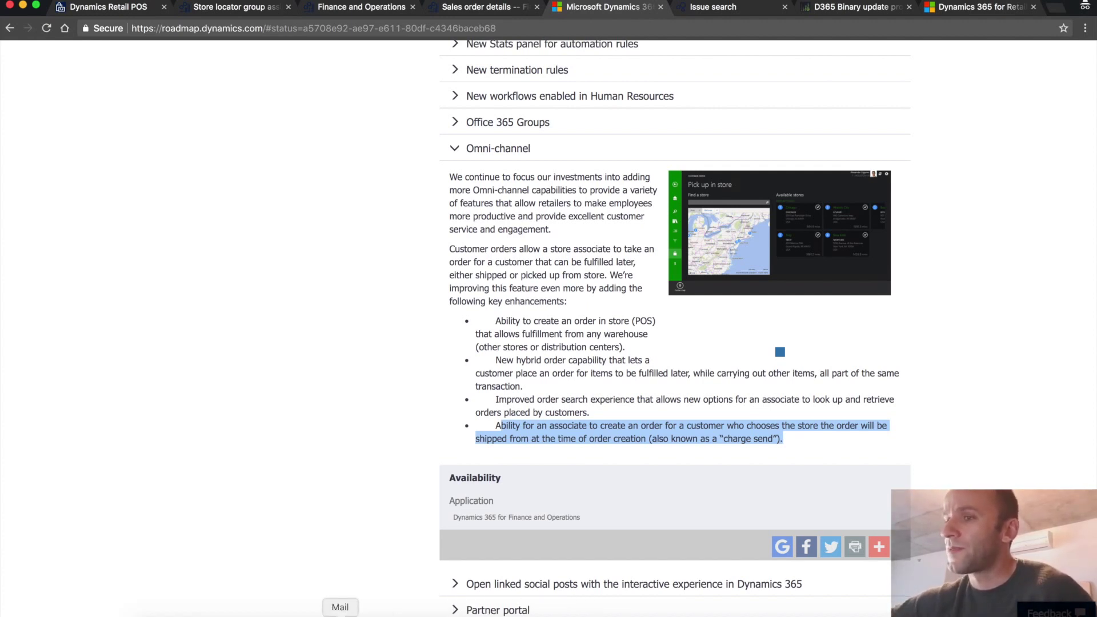
Step: Highlight the Retail Update 2 and Application Update 2 (Binary) charge send results
left_click(969, 10)
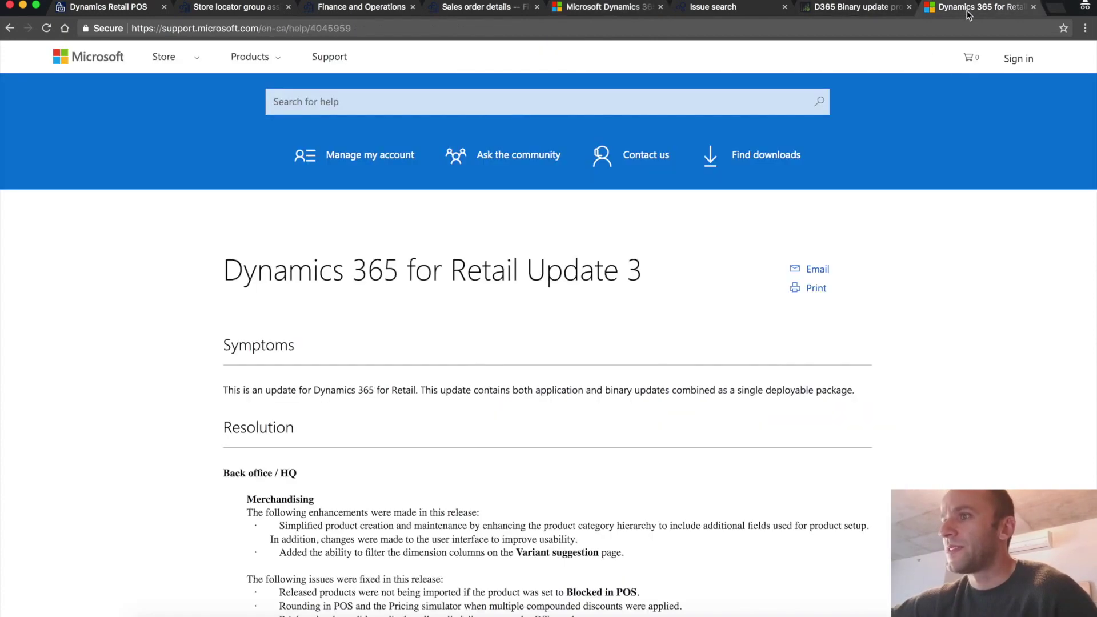
left_click(713, 7)
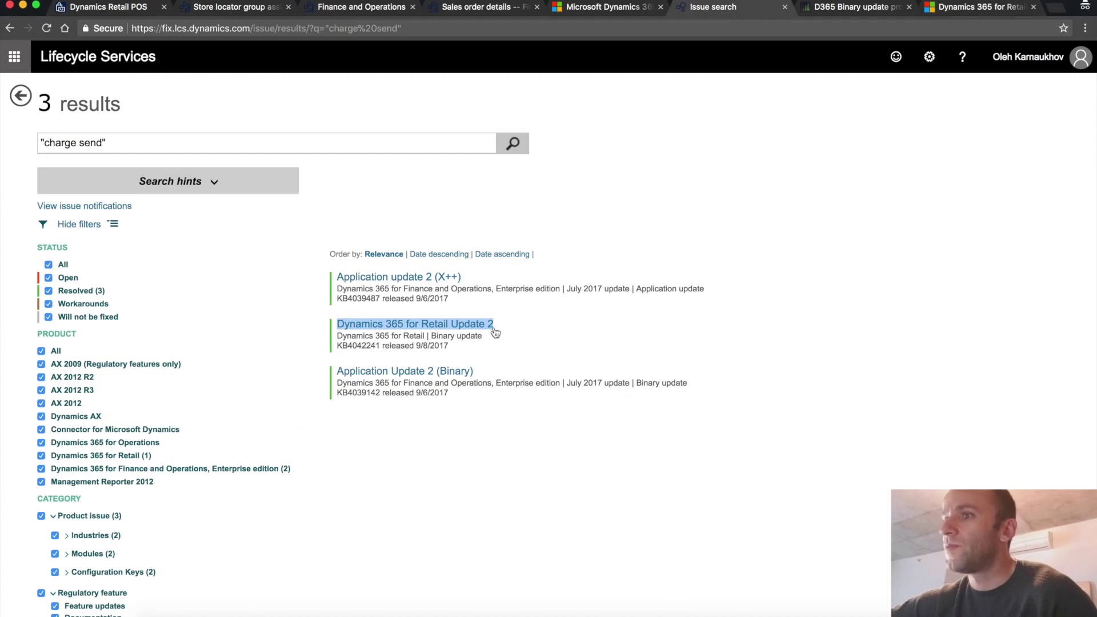
left_click_drag(337, 324, 494, 324)
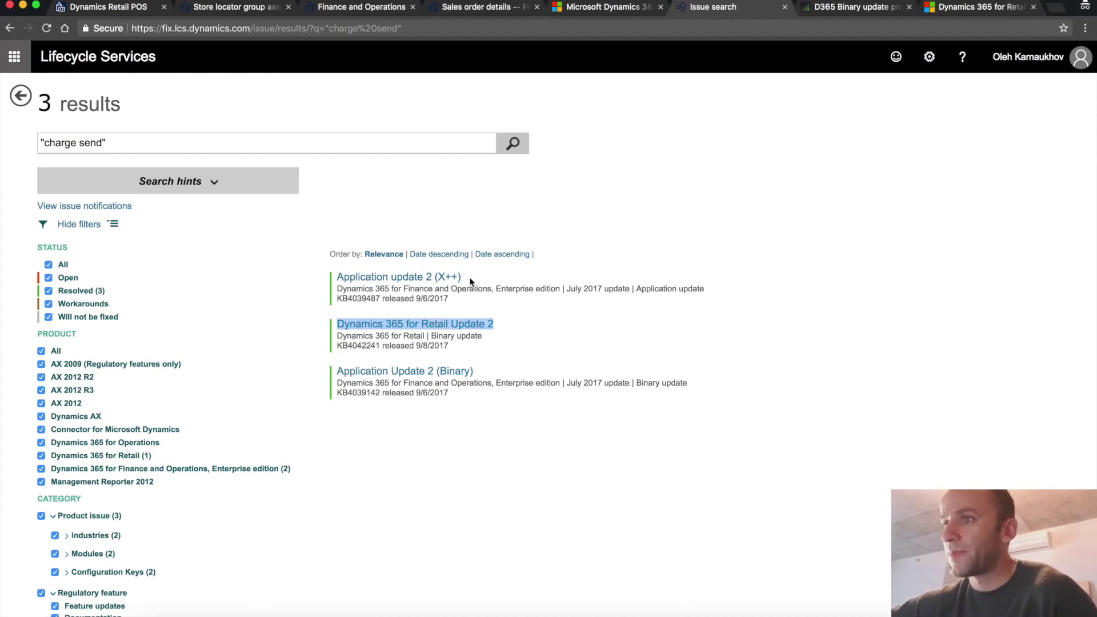
left_click(502, 345)
left_click_drag(490, 373, 523, 402)
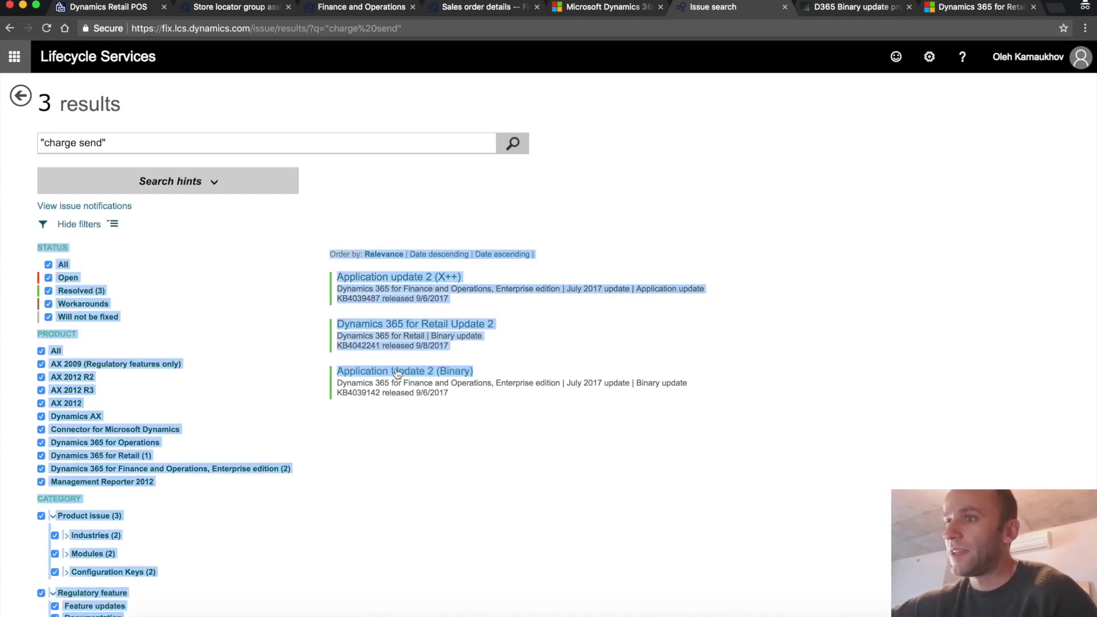
left_click(523, 401)
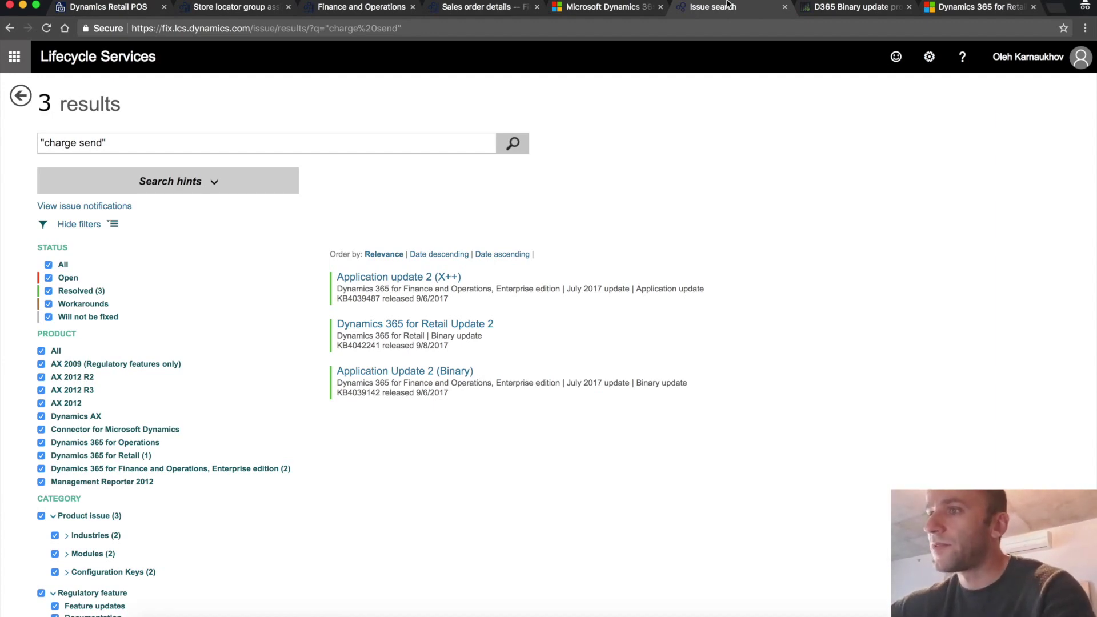
Step: Open the D365 Binary Update Process blog post and select its web address
left_click(841, 14)
left_click(715, 29)
left_click(716, 29)
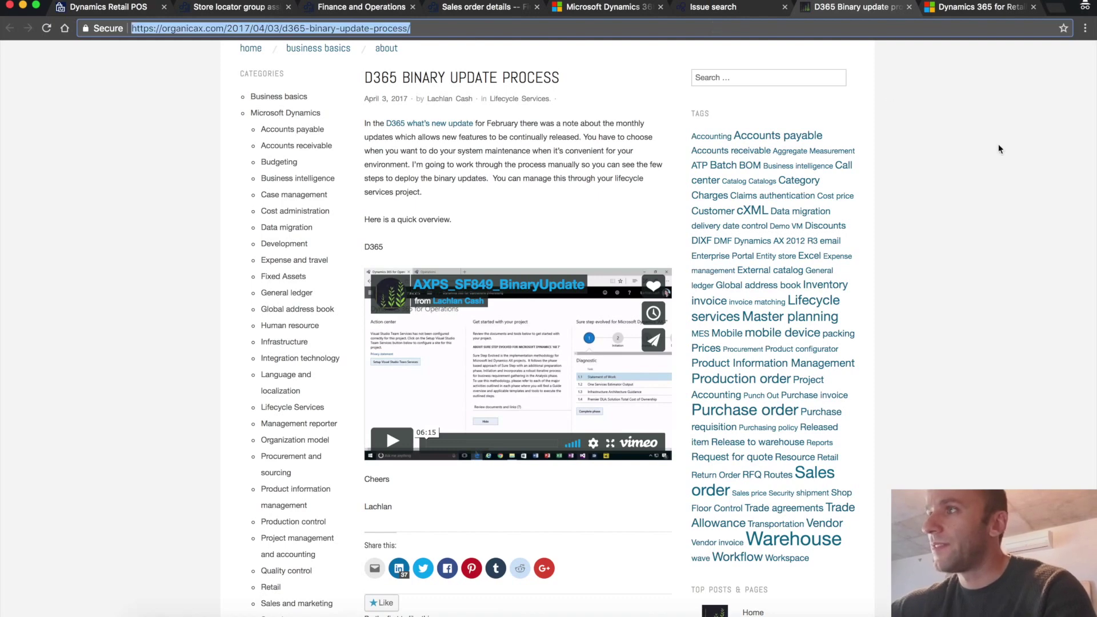
Step: Return to the Lifecycle Services issue search with three 'charge send' results
left_click(715, 7)
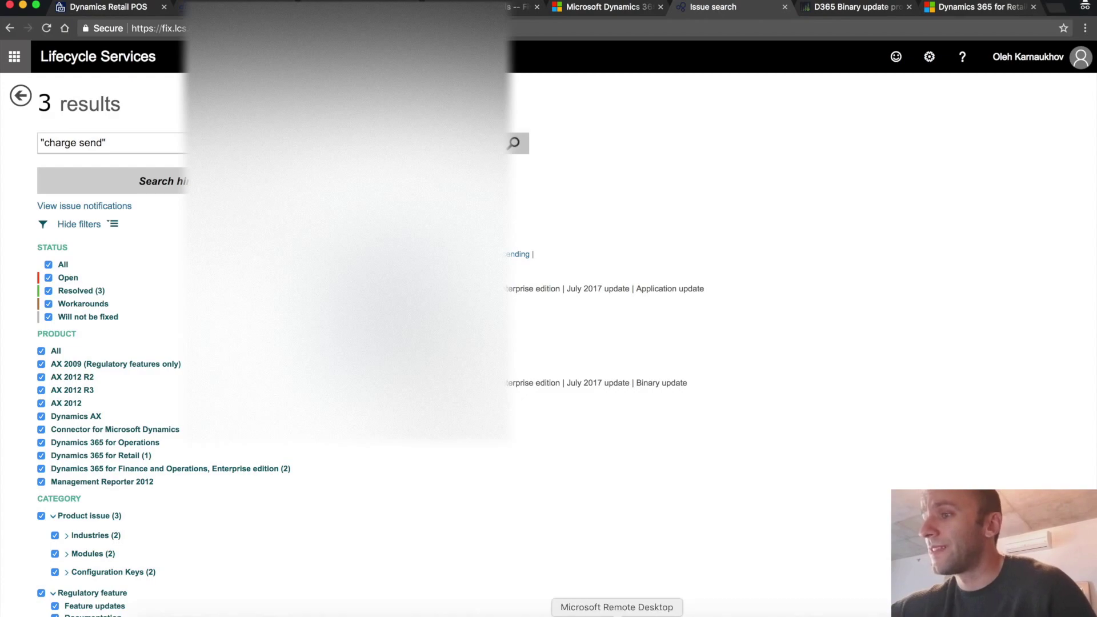
Step: Show Visual Studio's Dynamics 365 > Addins > Apply Hotfix dialog, then return to the search results
left_click(615, 614)
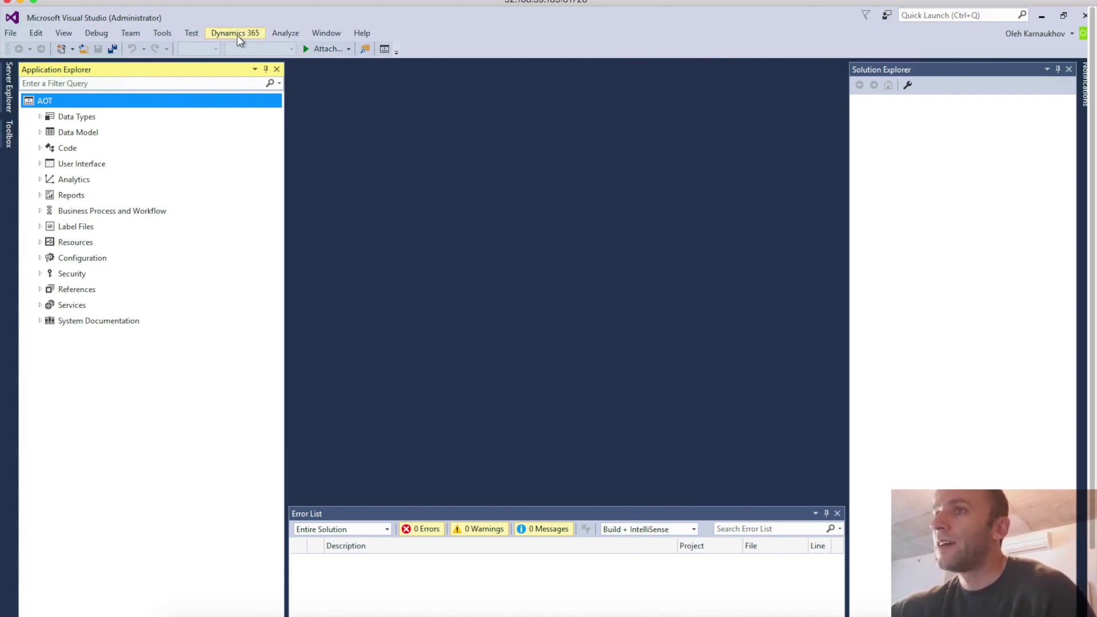
left_click(238, 36)
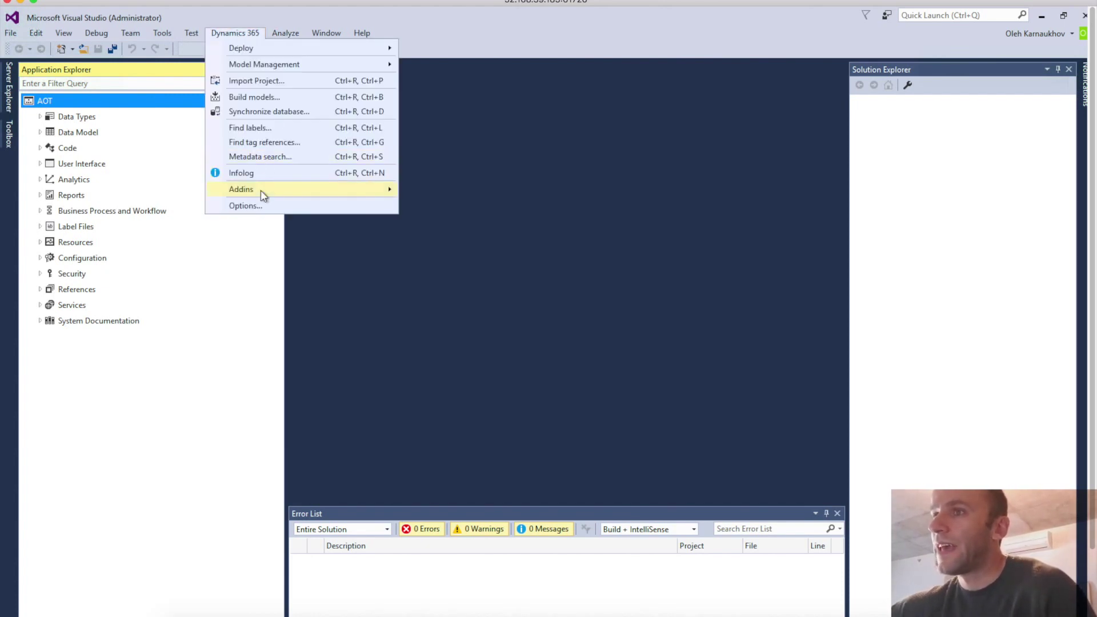
mouse_move(249, 189)
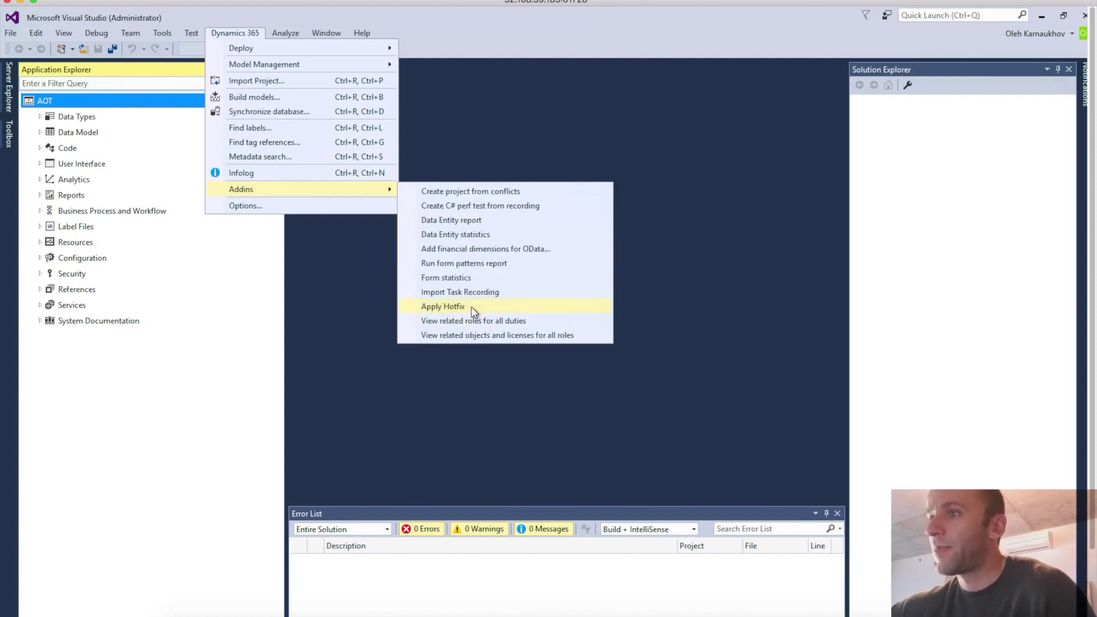
left_click(470, 307)
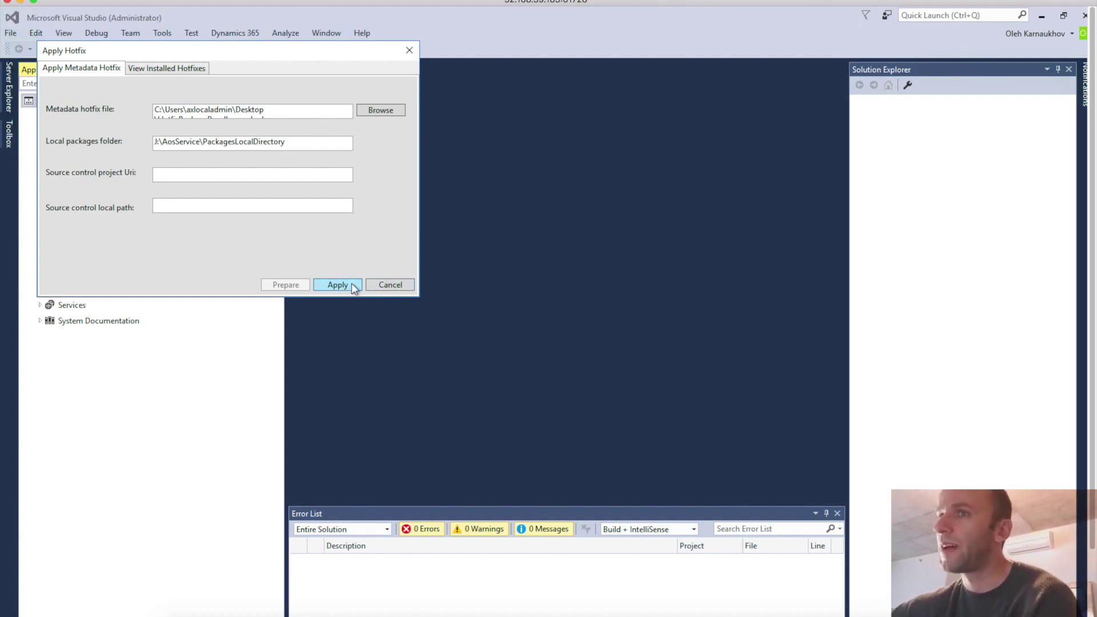
left_click(20, 4)
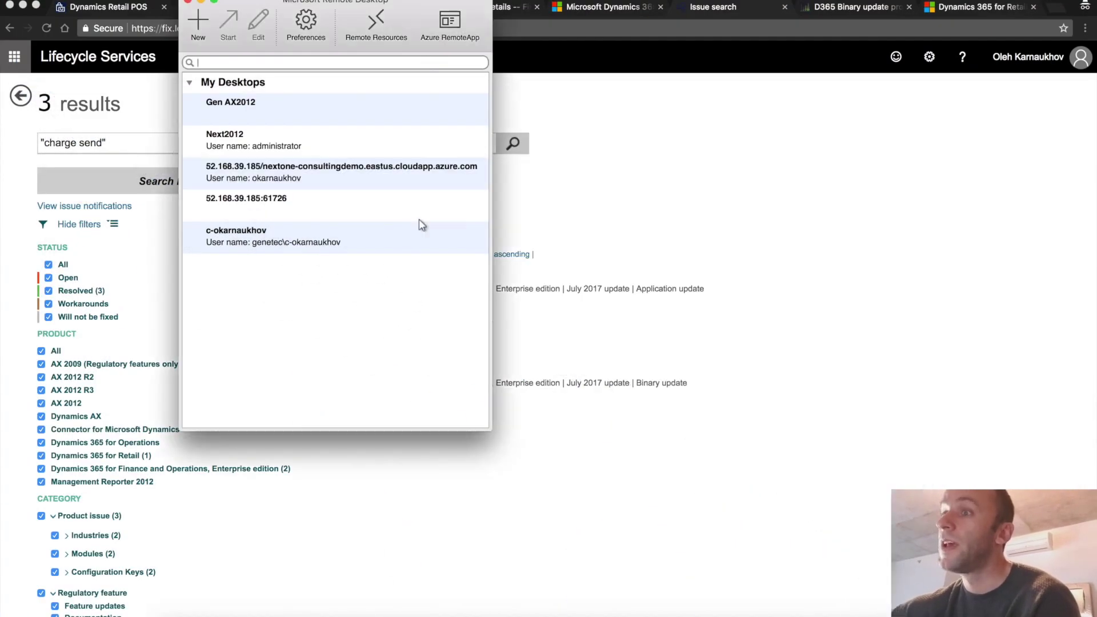
left_click(689, 225)
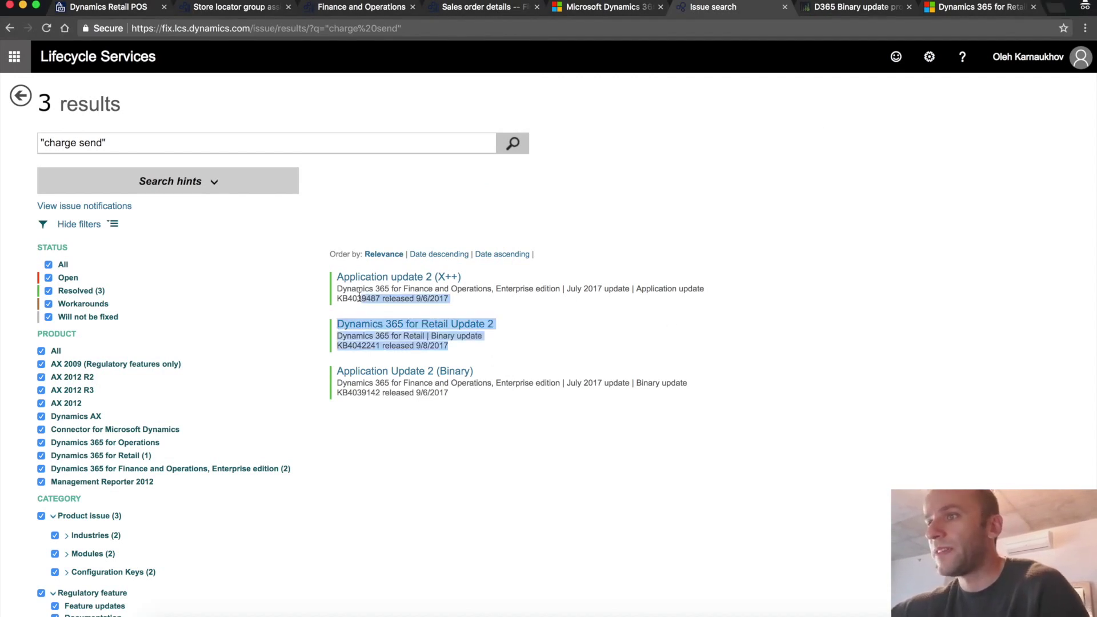
Step: Highlight the first two update results and Application Update 2 (Binary), then view the Retail Update 3 article
left_click_drag(356, 297, 332, 279)
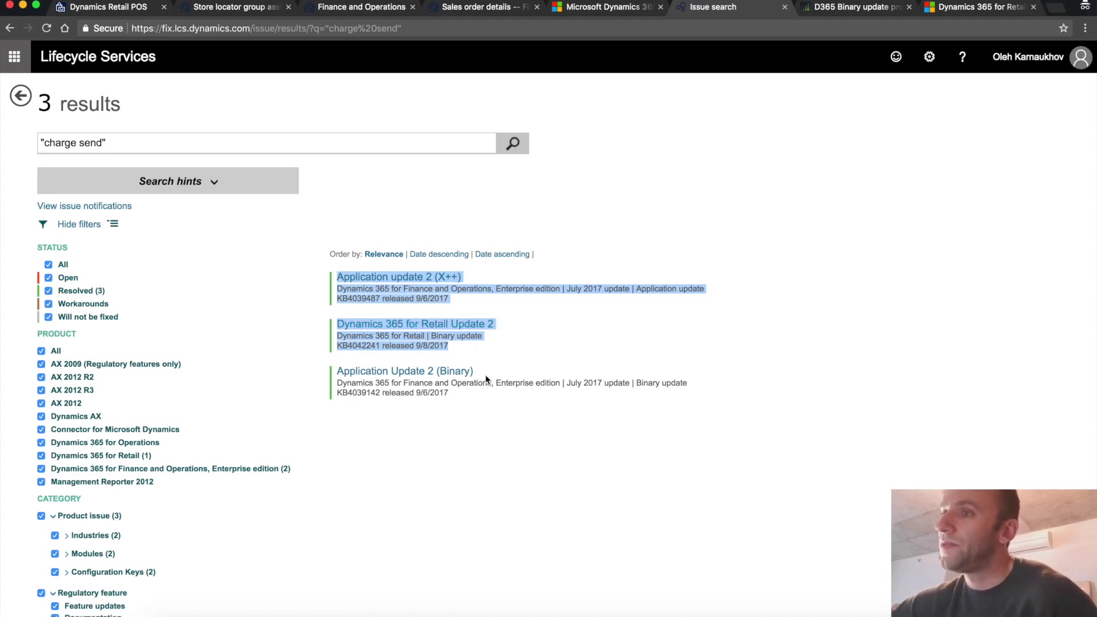
left_click_drag(453, 396, 336, 372)
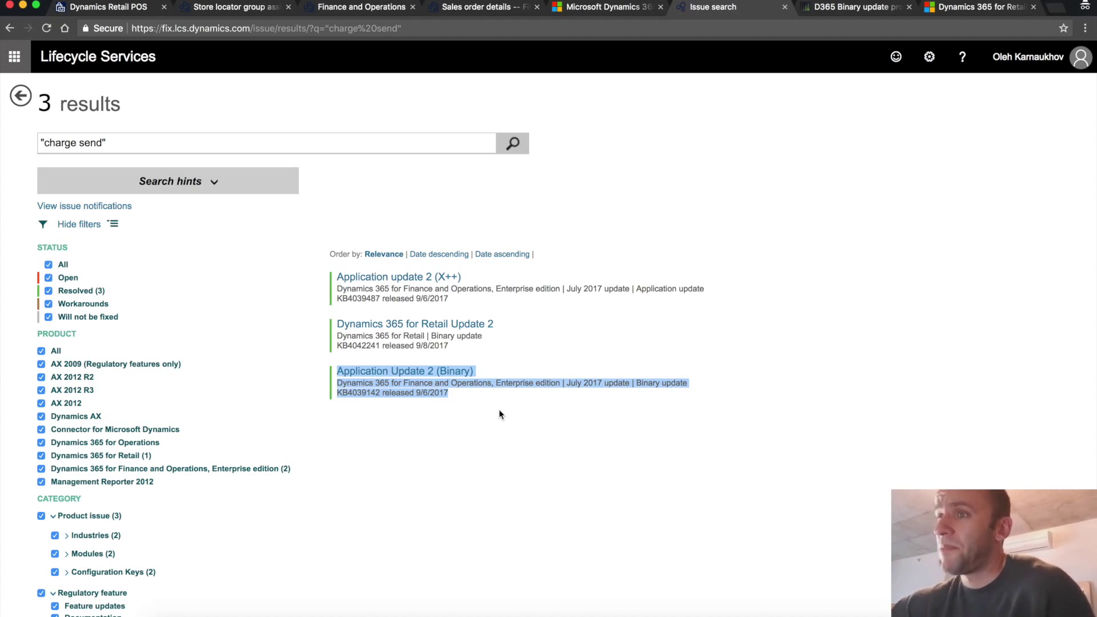
left_click(975, 11)
scroll(739, 262, "down", 2)
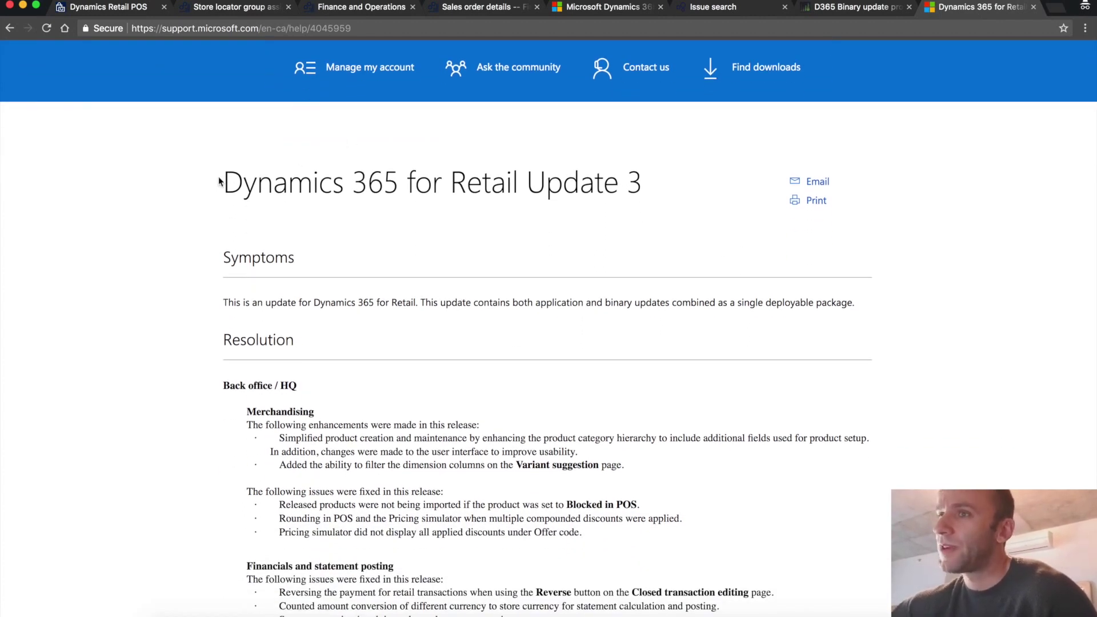
Step: Highlight the 'Dynamics 365 for Retail Update 3' article title
left_click_drag(222, 182, 653, 189)
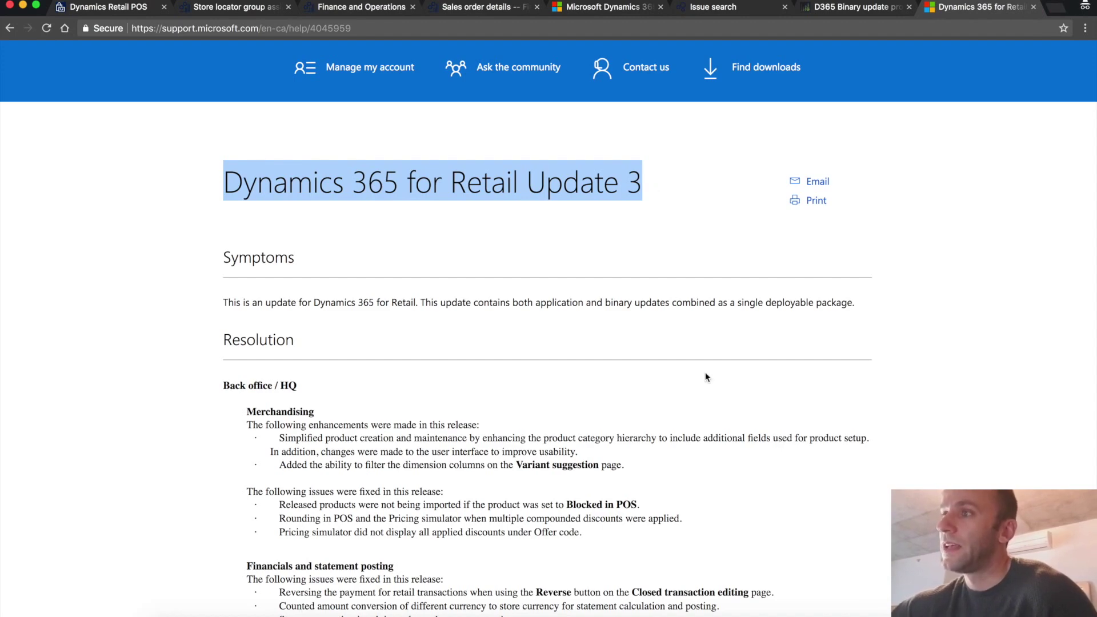
scroll(706, 373, "down", 3)
scroll(706, 372, "down", 5)
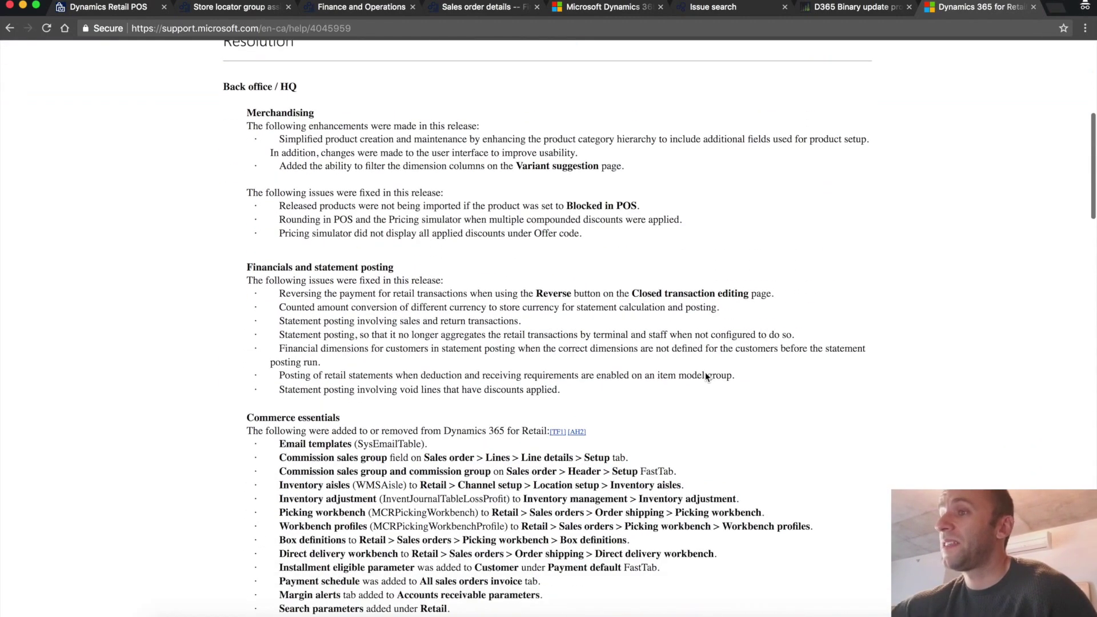
scroll(706, 372, "up", 2)
scroll(705, 372, "up", 5)
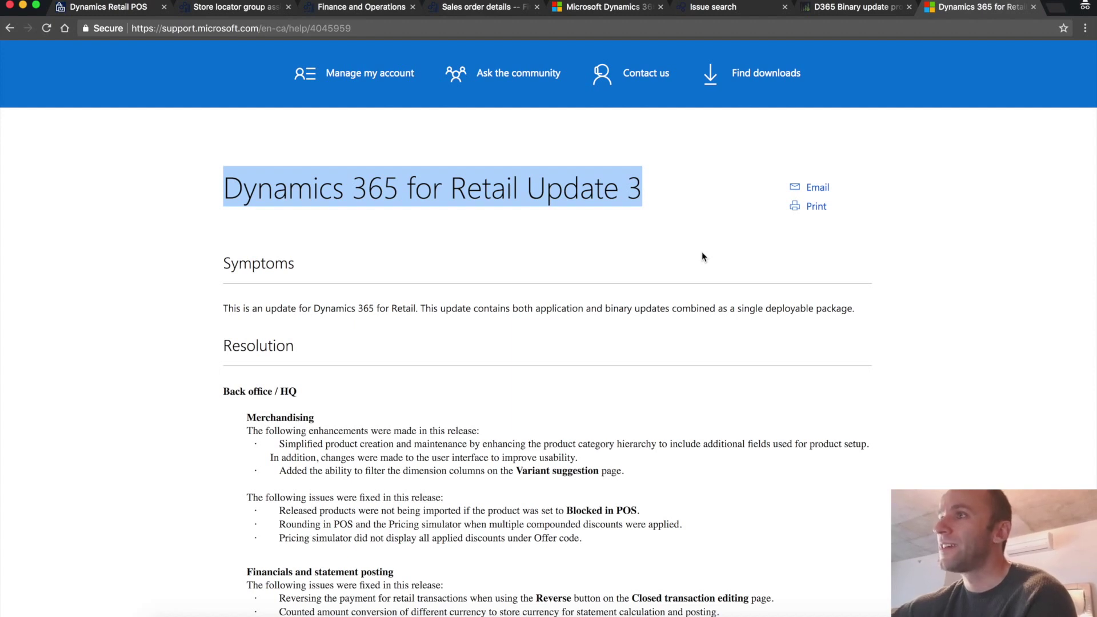
Step: Close the POS order search filters and glance back at the issue search results
left_click(108, 7)
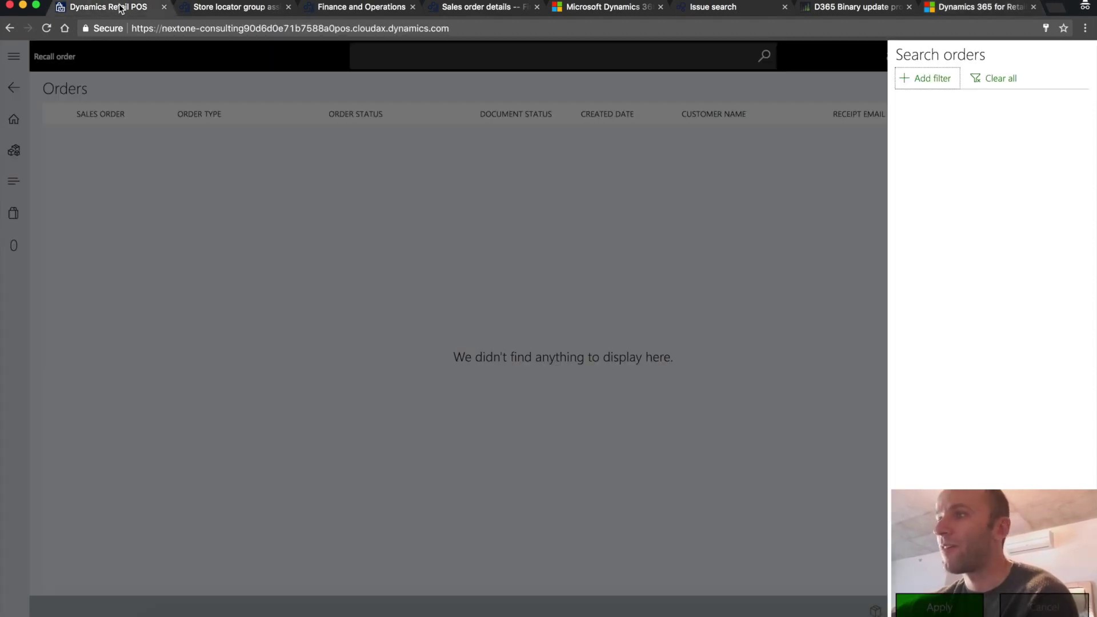
left_click(206, 164)
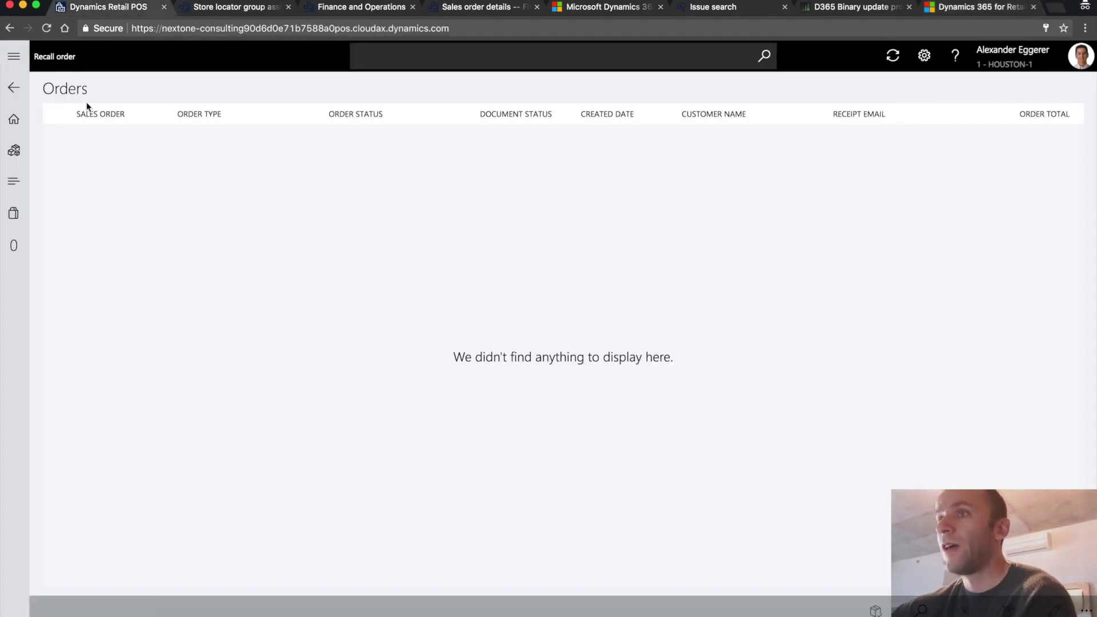
left_click(713, 8)
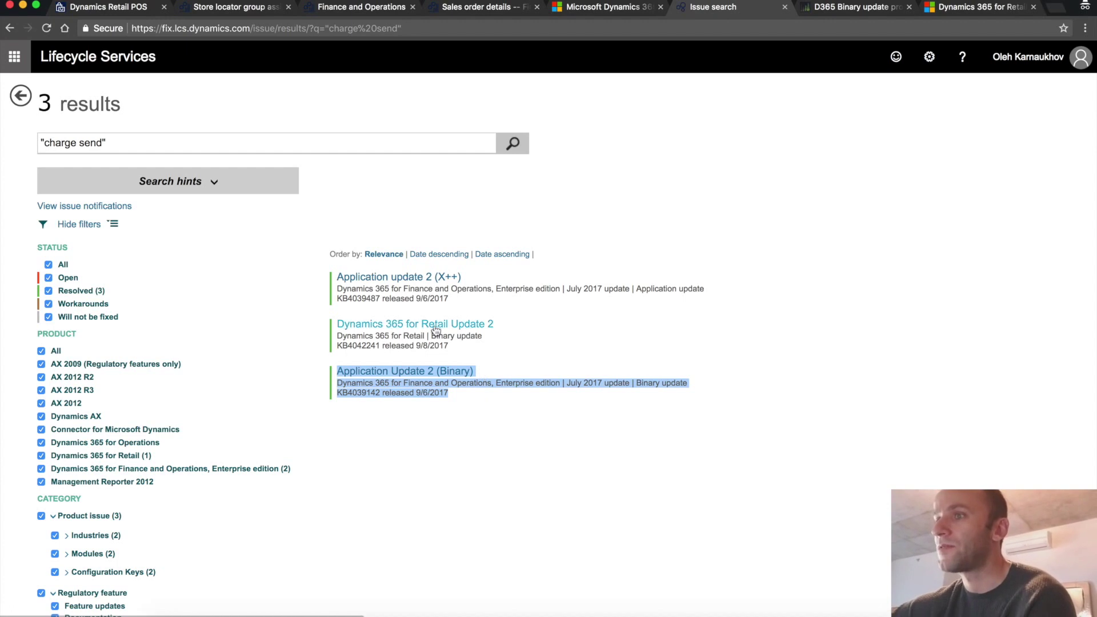
left_click(107, 7)
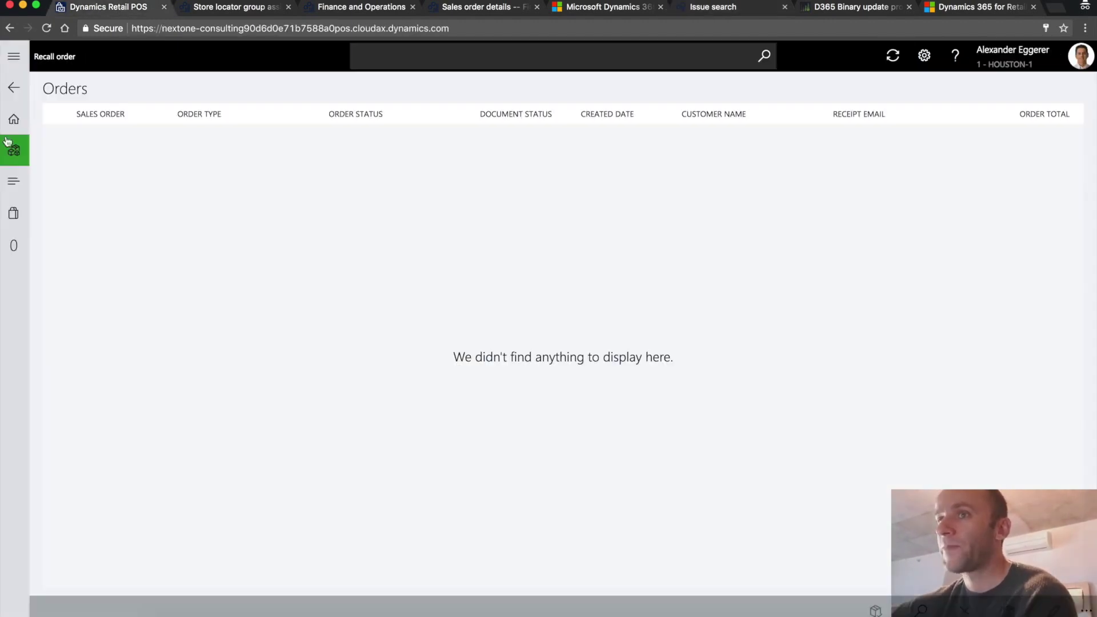
Step: Start a new transaction with item 0111, Whistle & Lanyard (12 pc), and select its line
left_click(14, 119)
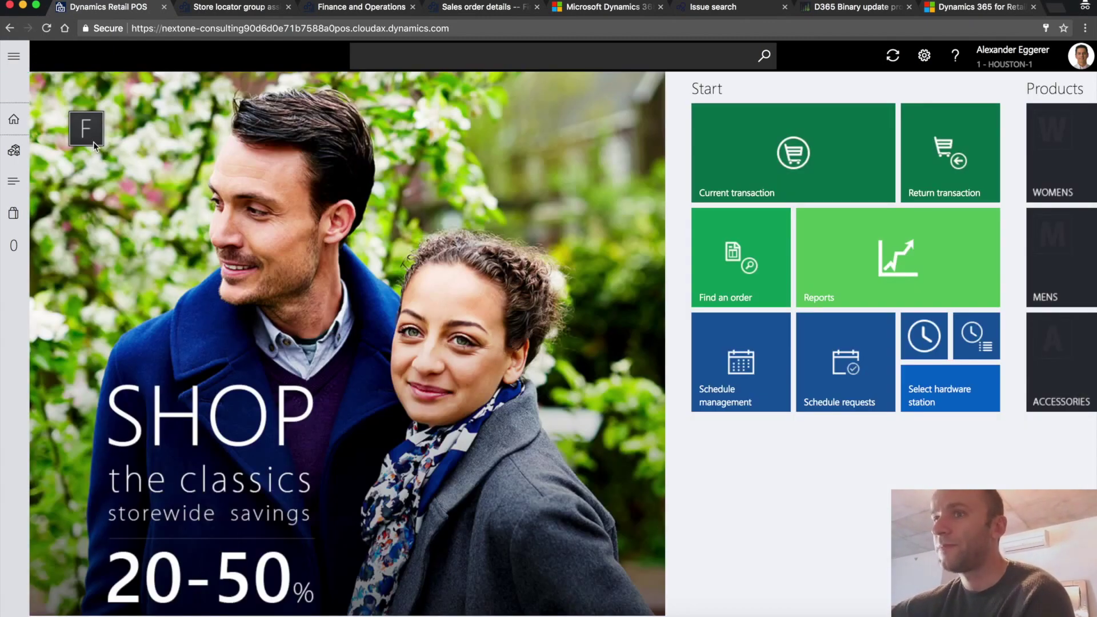
left_click(13, 151)
type("0111")
key("Return")
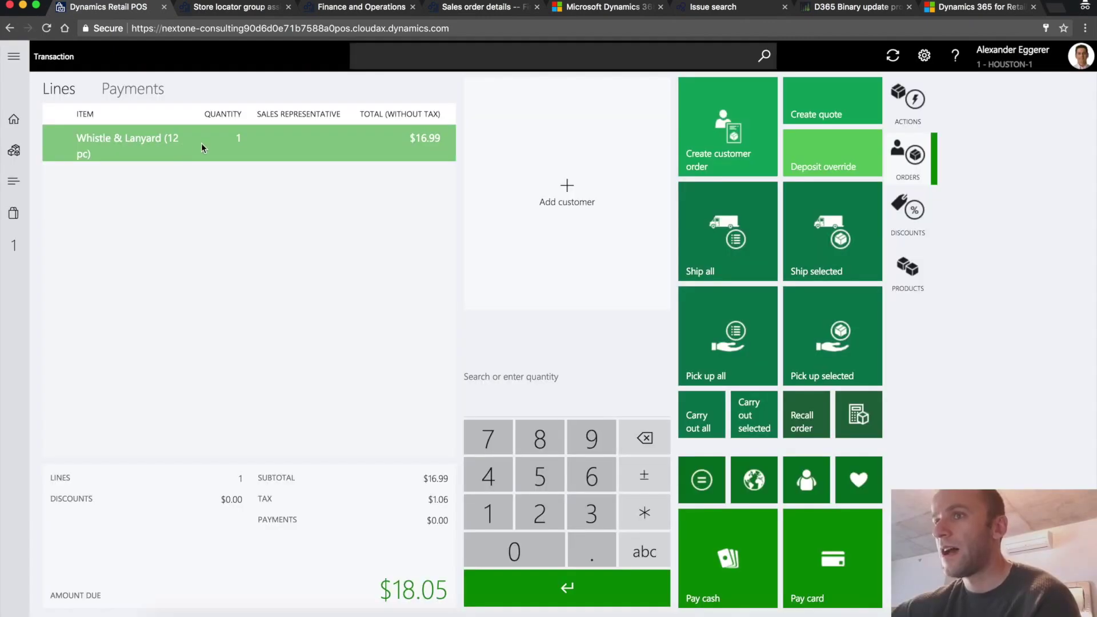
left_click(209, 142)
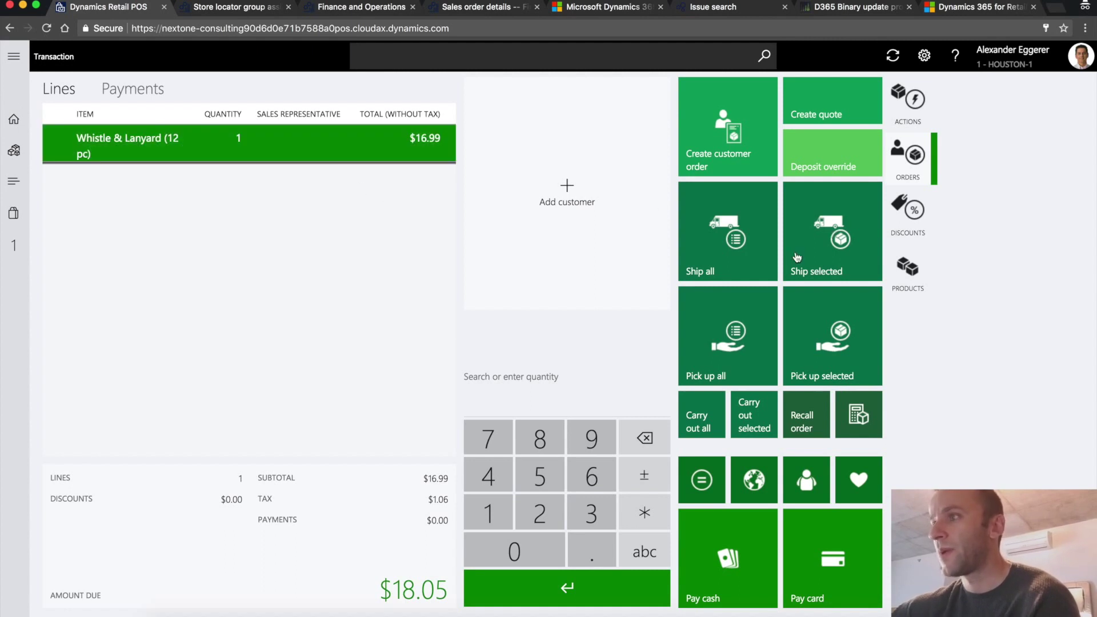
Step: Ship the line as a customer order with Austin as the origin store
left_click(847, 227)
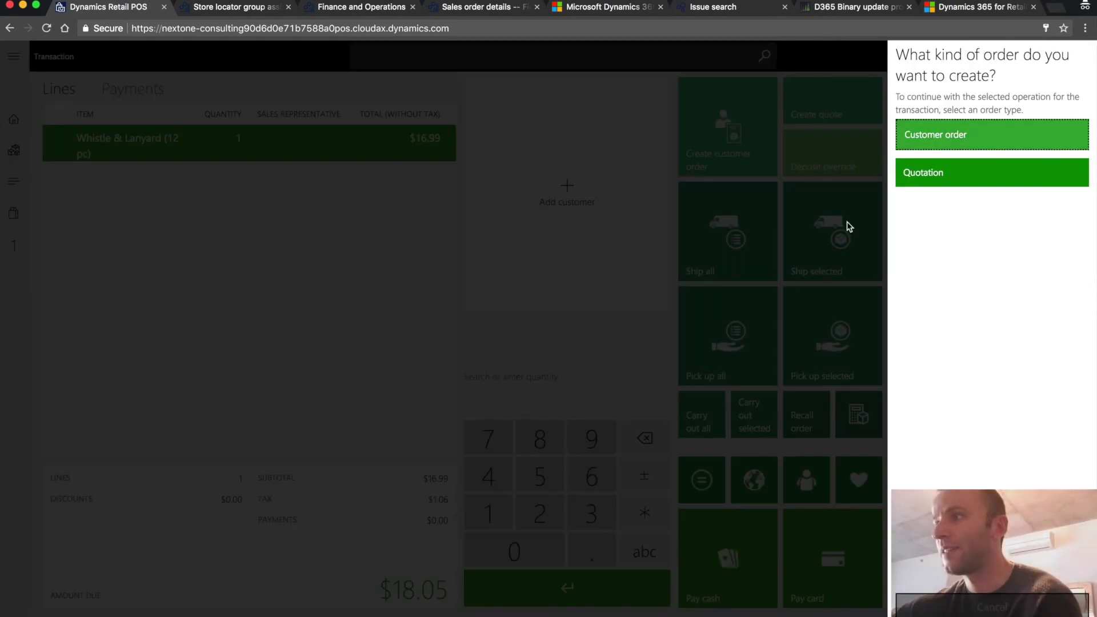
left_click(983, 139)
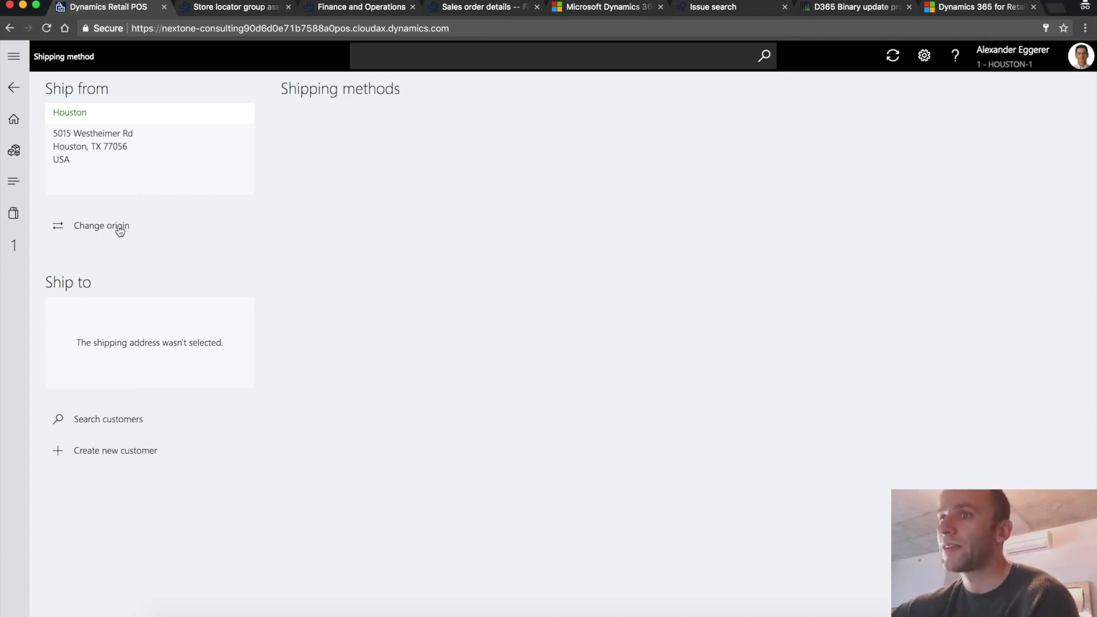
left_click(101, 225)
scroll(273, 333, "down", 5)
scroll(274, 333, "up", 5)
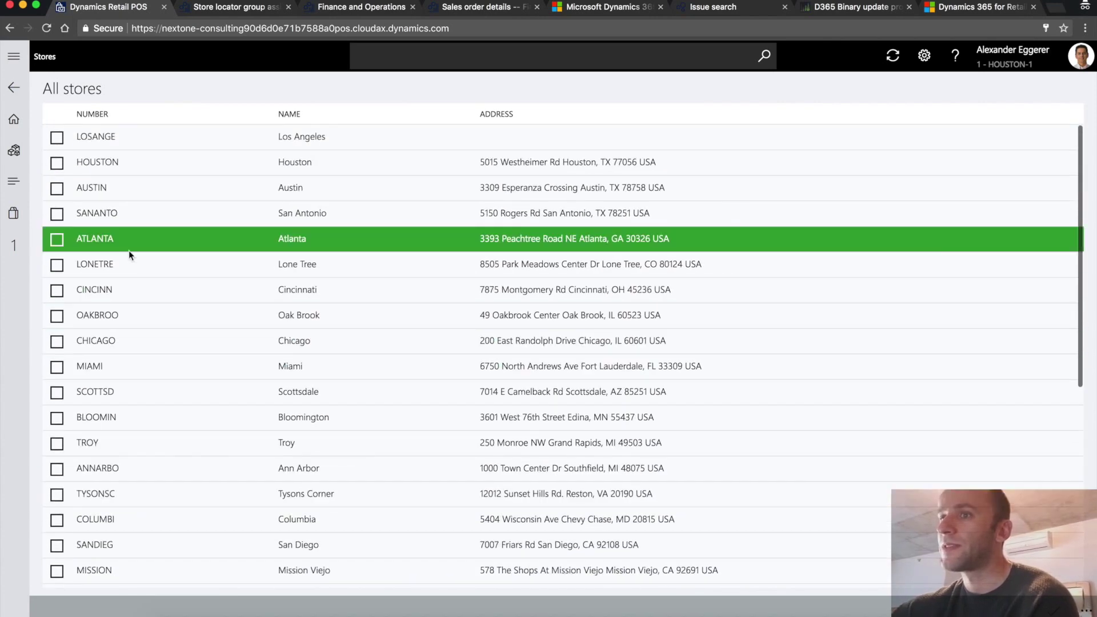
left_click(57, 190)
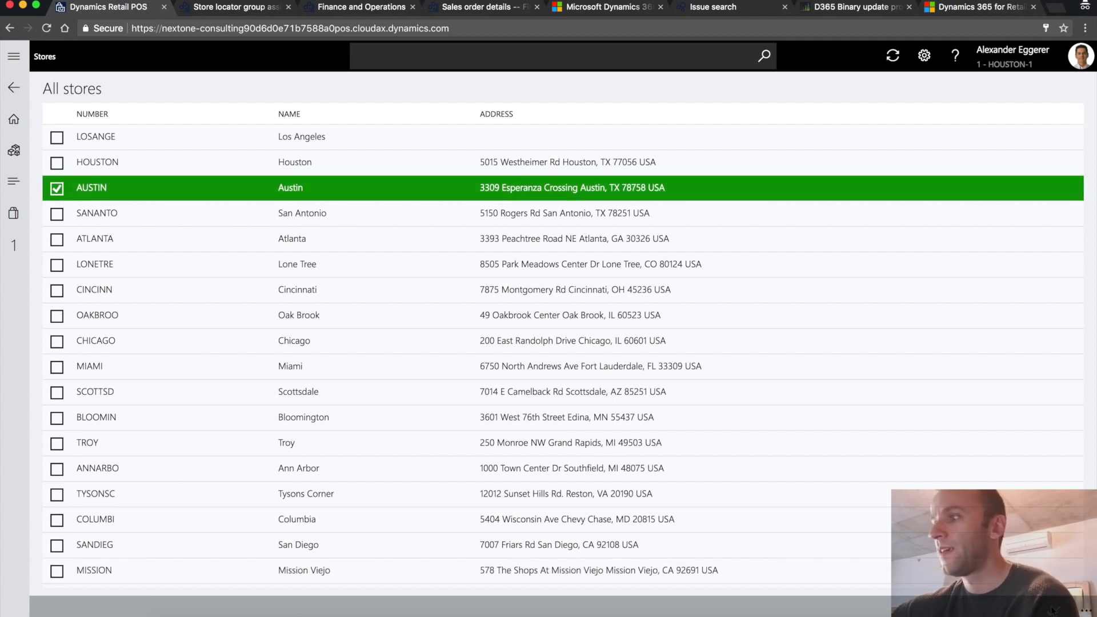
key("Return")
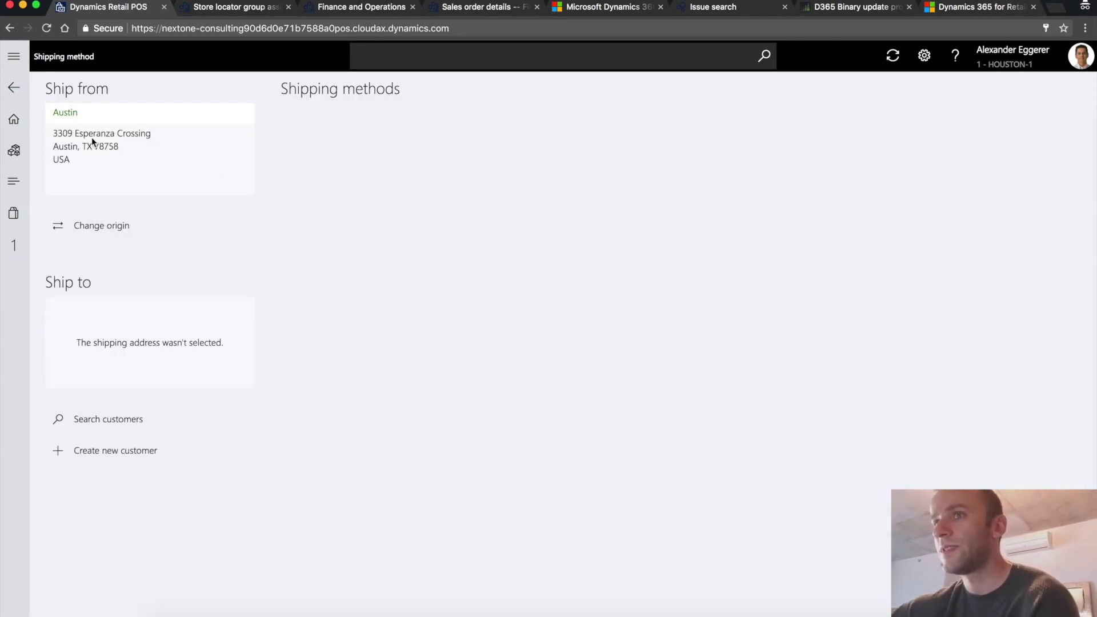
Step: Search customers and choose Nextone Consulting as the ship-to recipient
left_click(108, 419)
type("n")
key("Return")
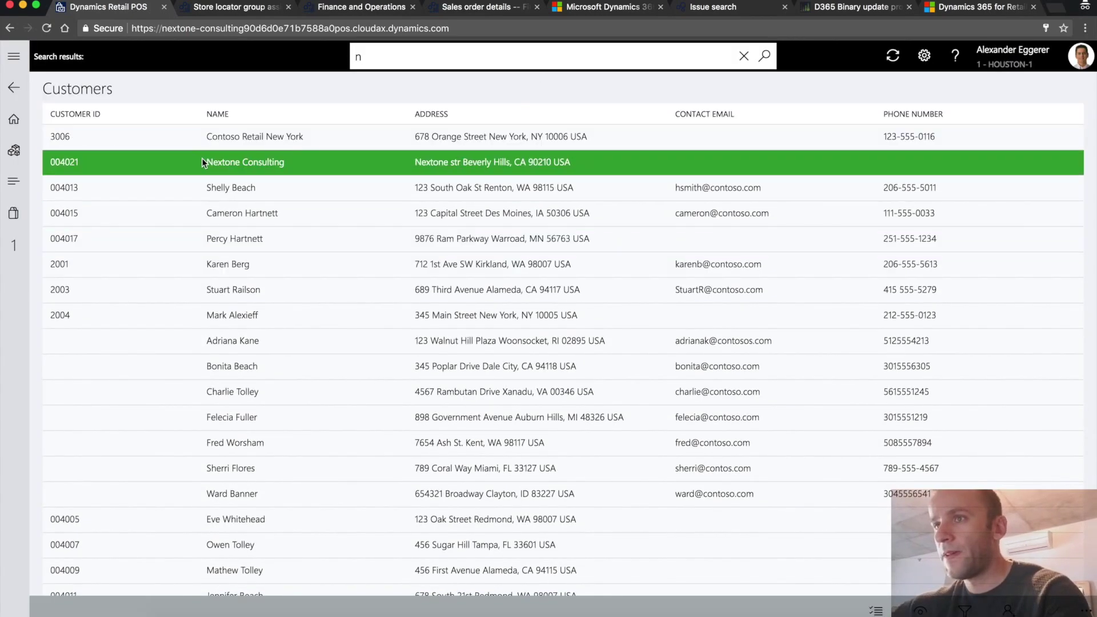
left_click(202, 161)
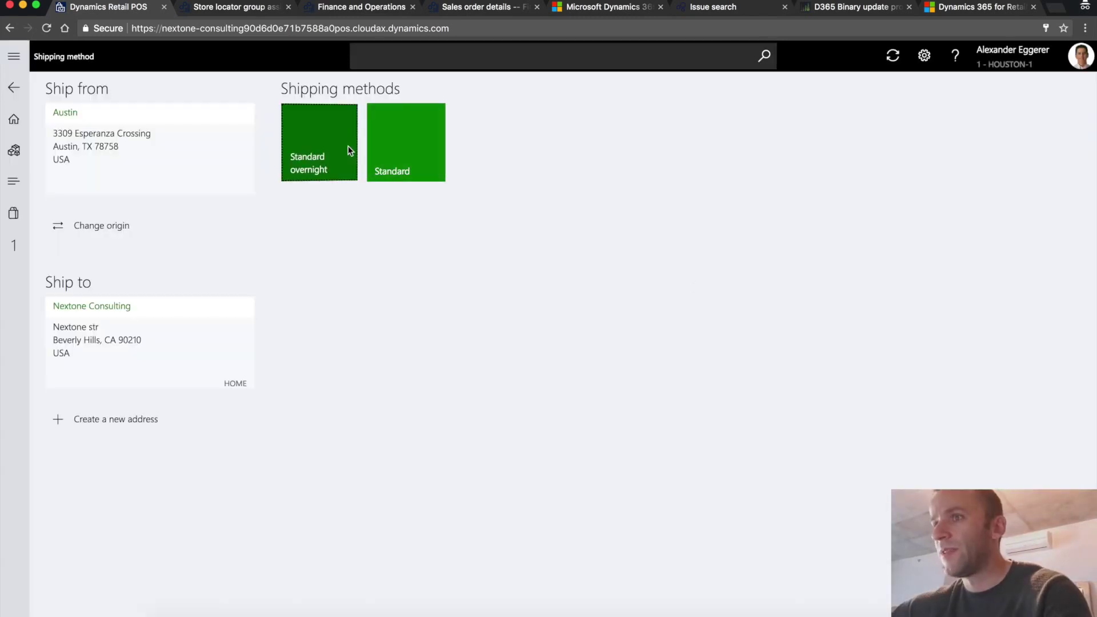
Step: Apply standard overnight shipping with an 88.00 charge and accept the requested ship date
left_click(320, 143)
double_click(962, 467)
left_click(1058, 570)
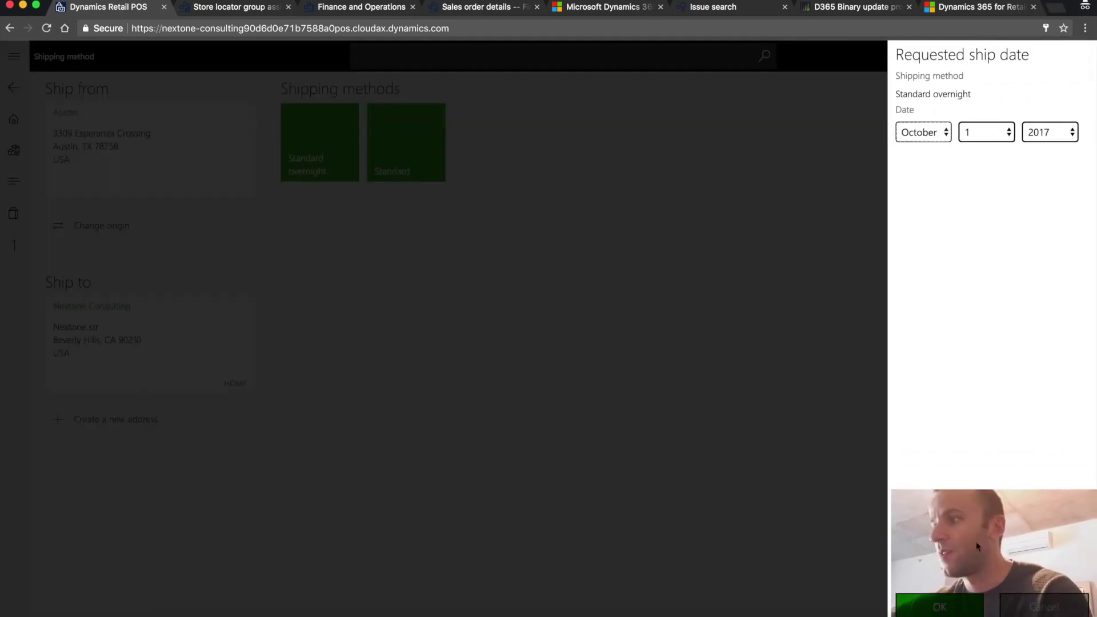
left_click(939, 605)
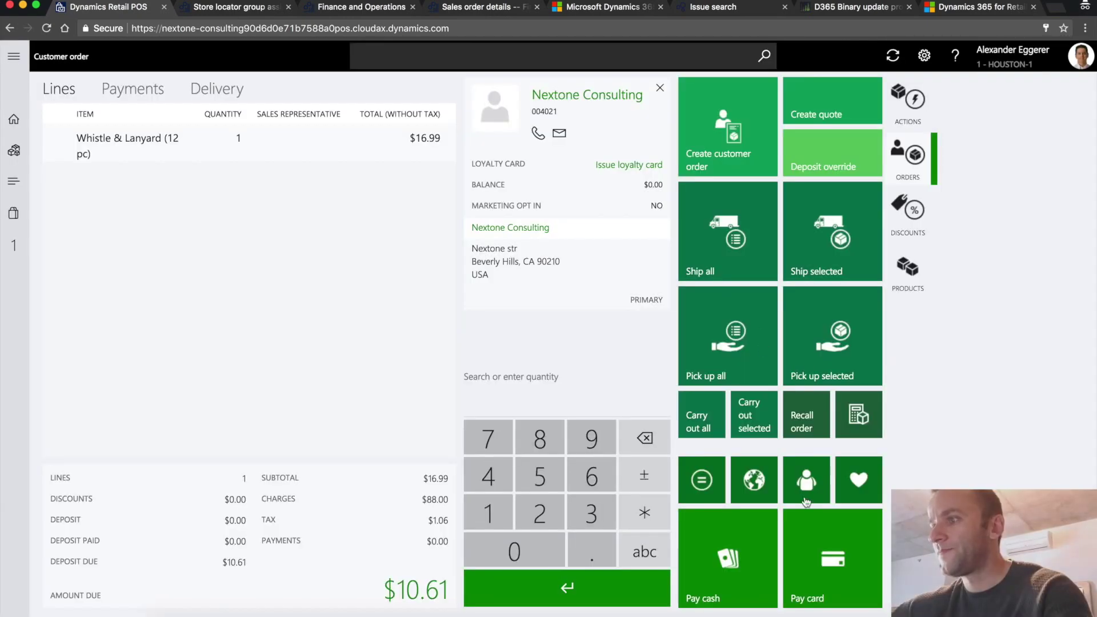
Step: Pay only the deposit with a $100.00 cash tender
left_click(727, 561)
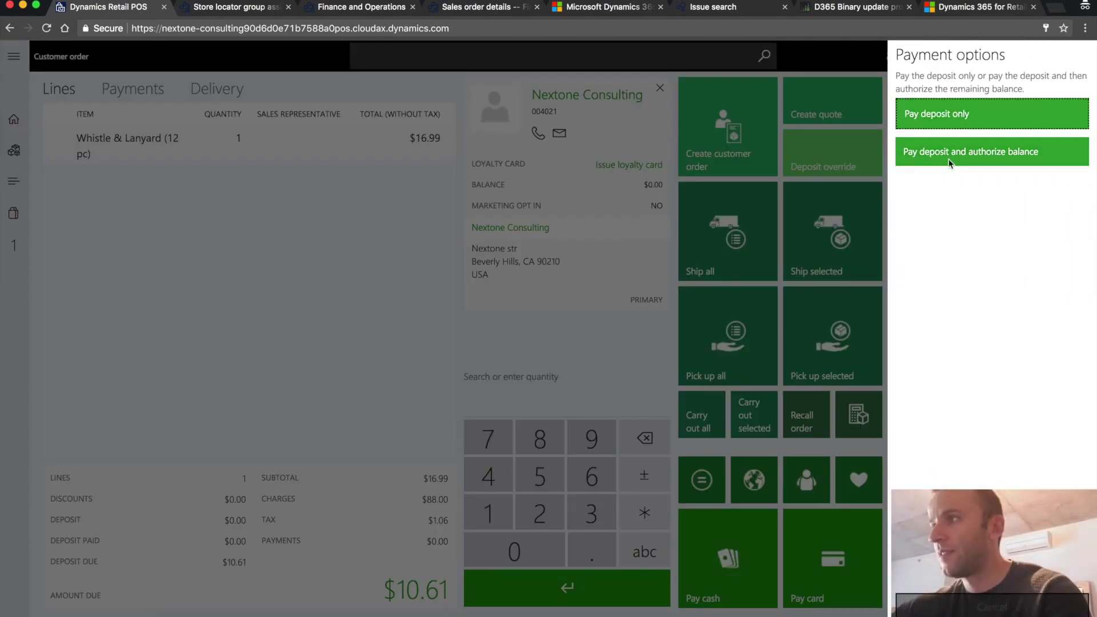
left_click(966, 112)
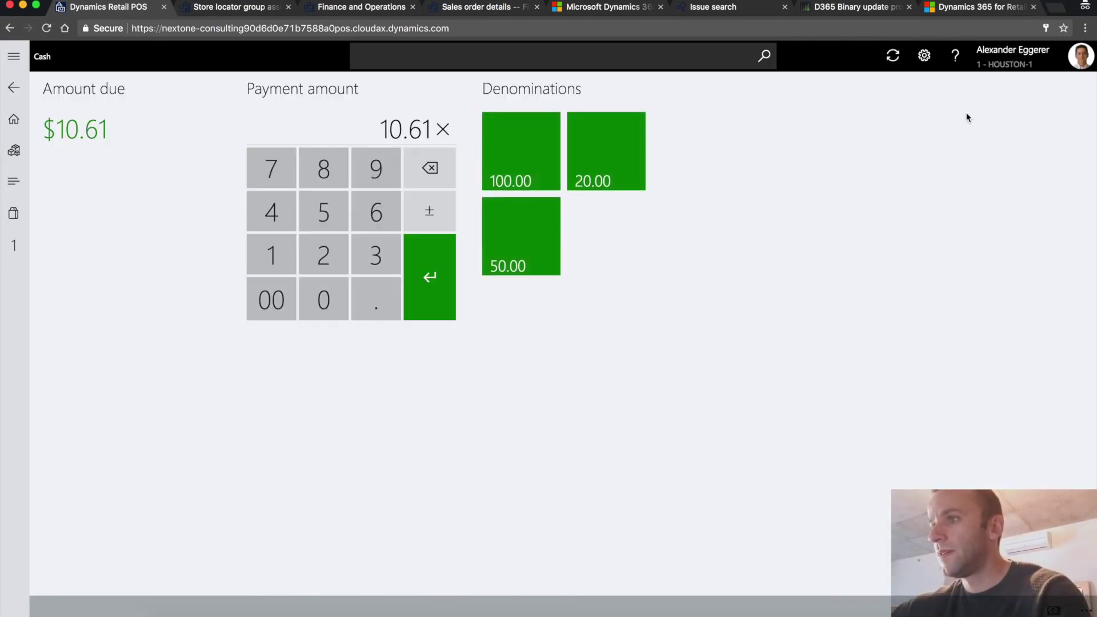
left_click(506, 158)
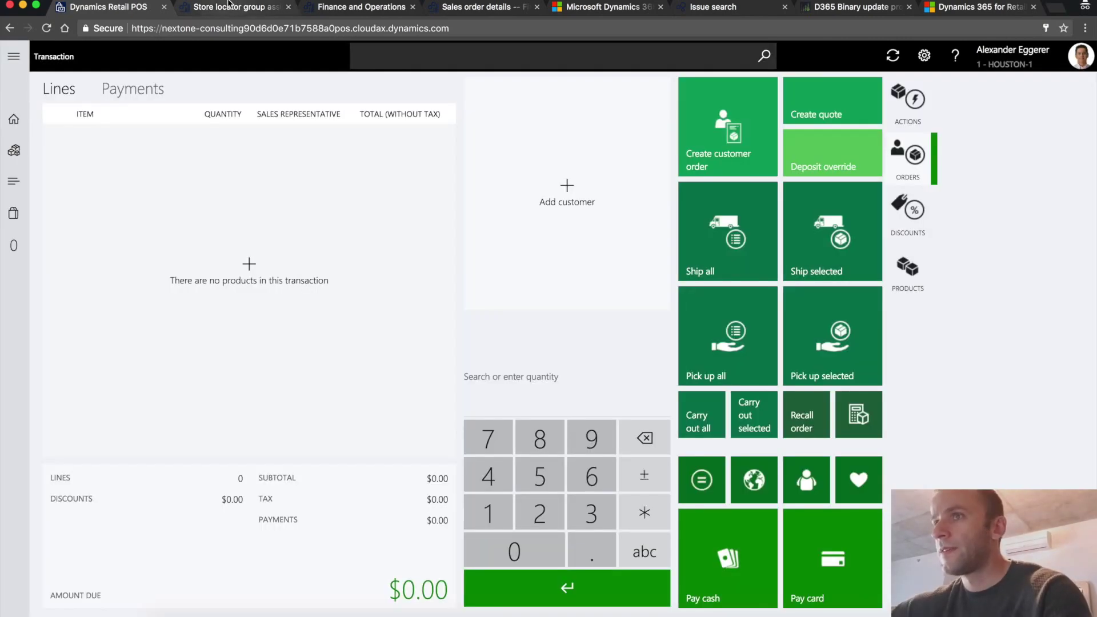
Step: Open Nextone Consulting's sales order 012579 from All sales orders
left_click(236, 7)
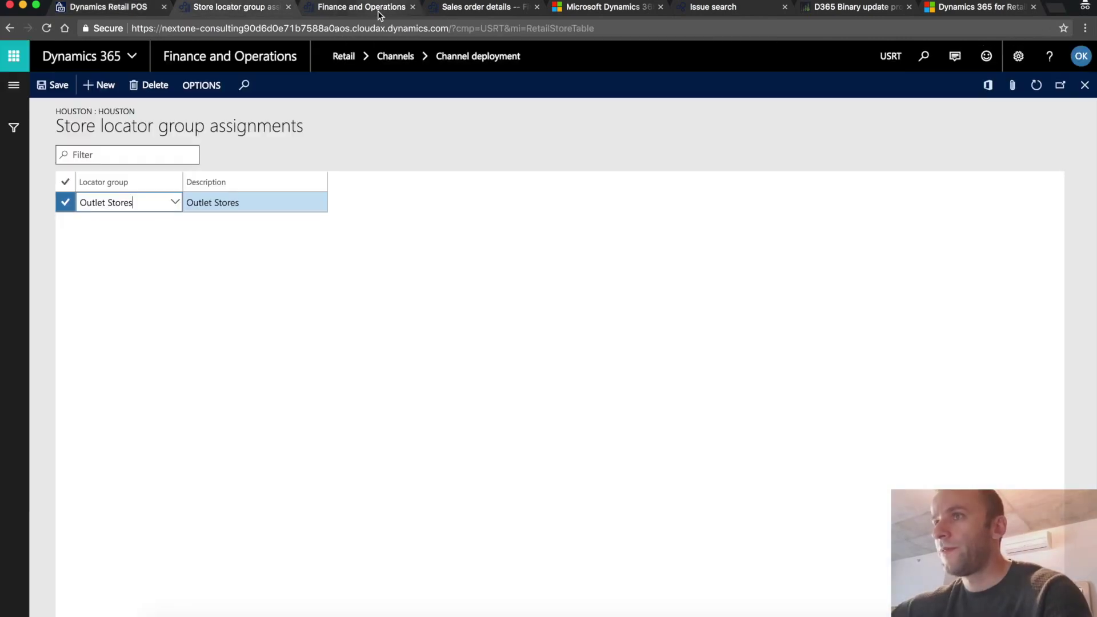
left_click(361, 8)
left_click(477, 8)
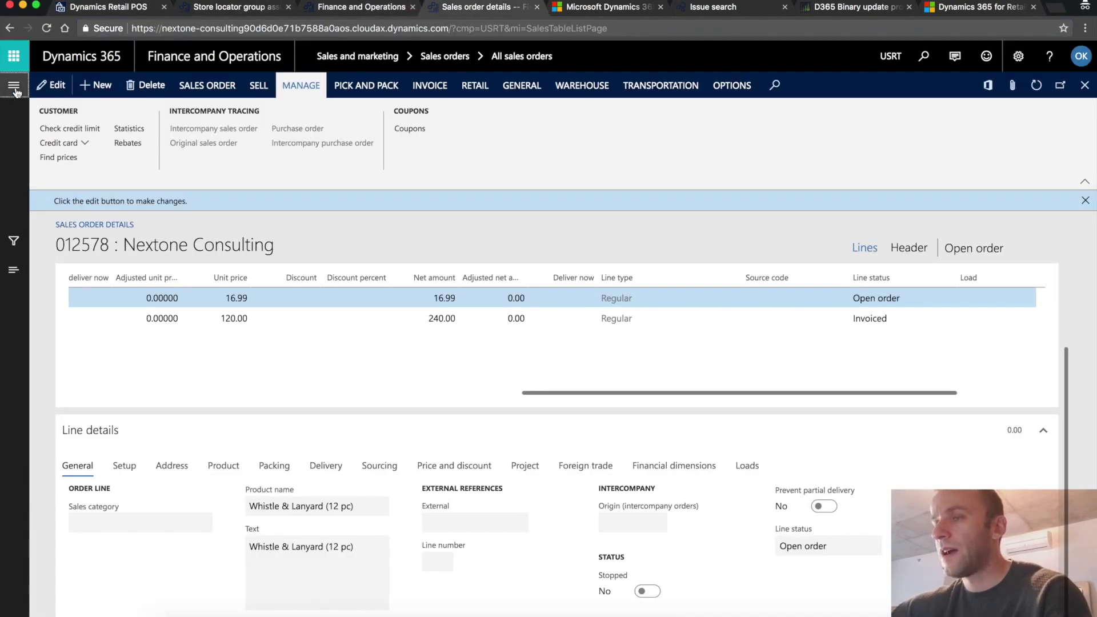
left_click(13, 85)
left_click(422, 92)
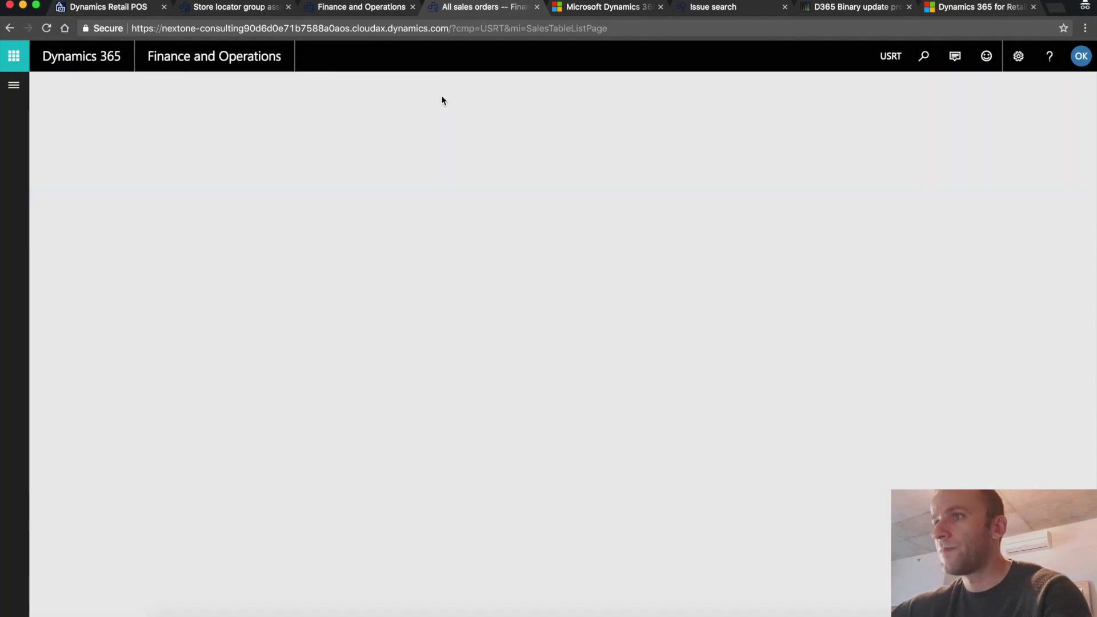
left_click(94, 608)
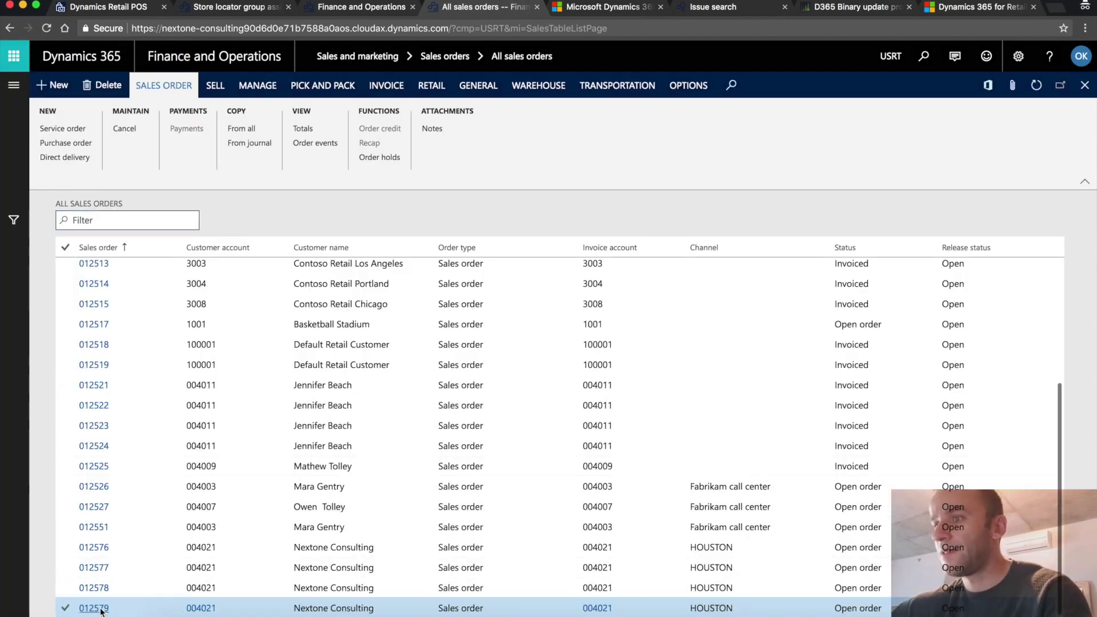
left_click(95, 607)
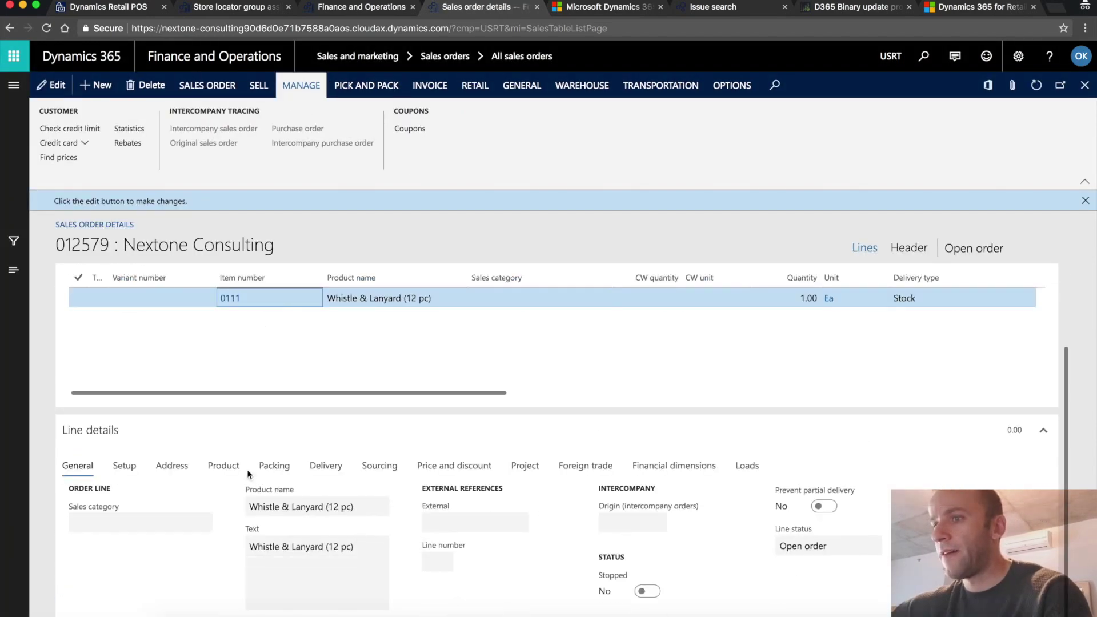
Step: Check the line's Product, Delivery and Address tabs for the Austin warehouse and Beverly Hills address
left_click(223, 466)
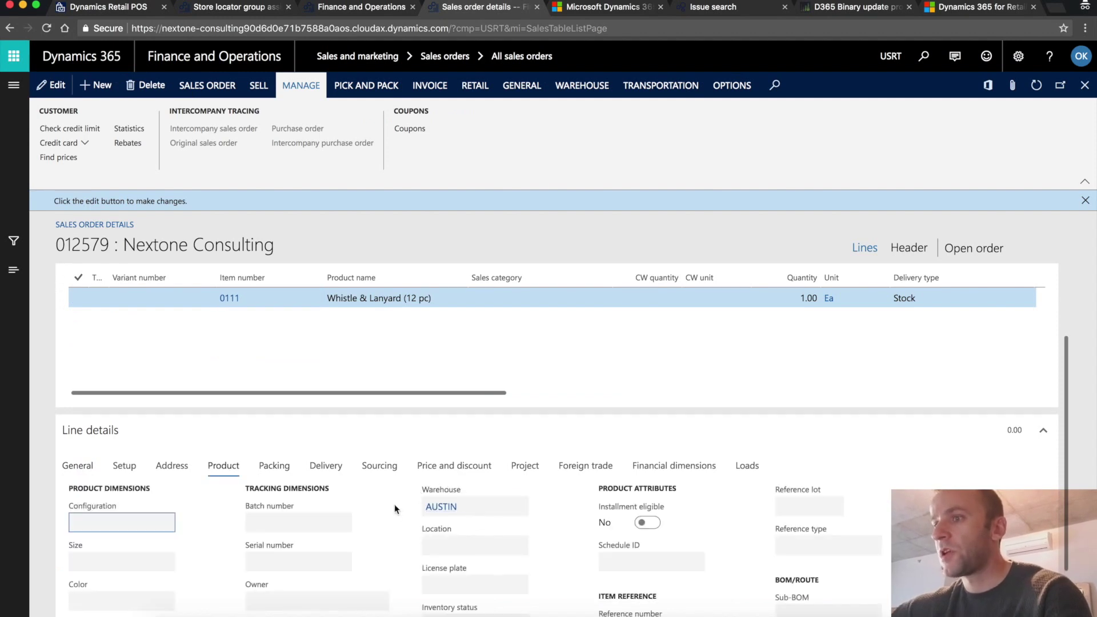
left_click(326, 466)
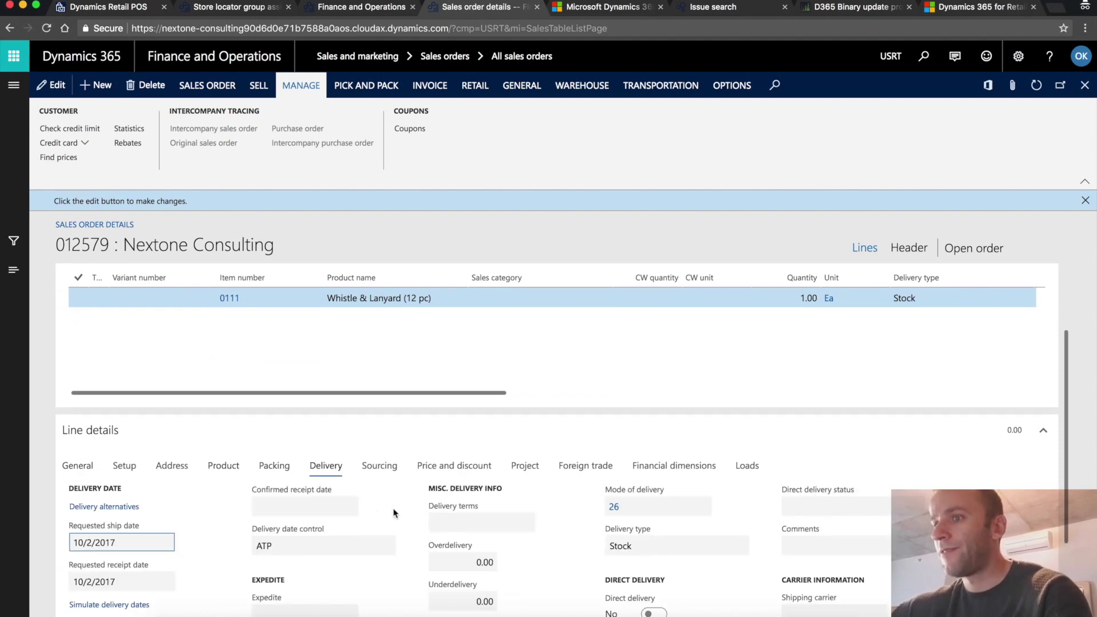
scroll(357, 524, "down", 3)
left_click(172, 344)
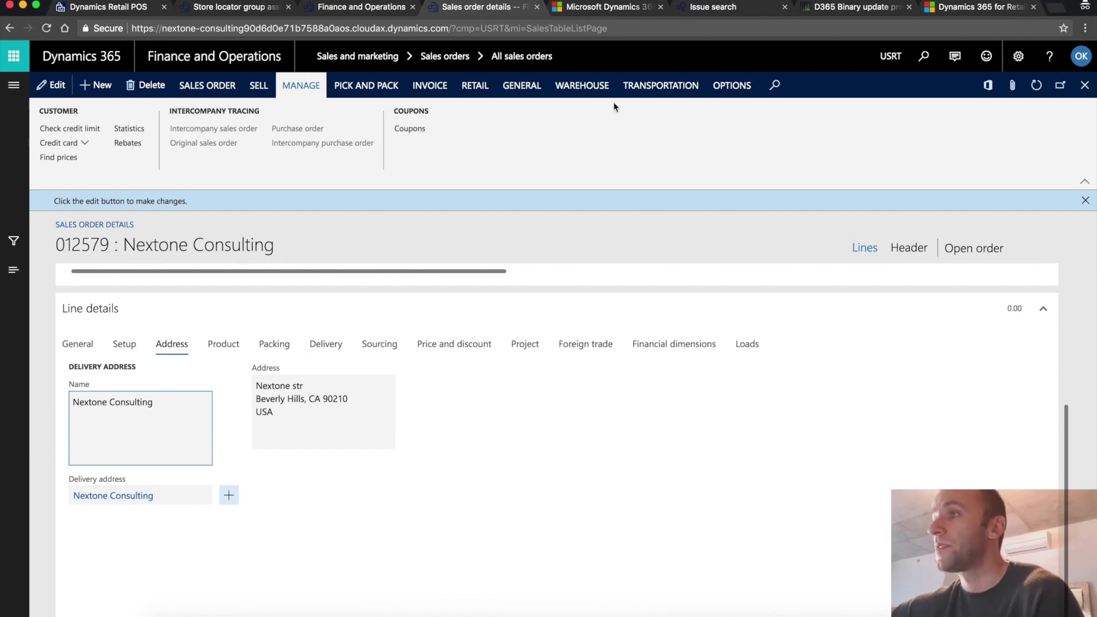
Step: Glance at the binary update blog, then return to the "charge send" issue search results
left_click(863, 8)
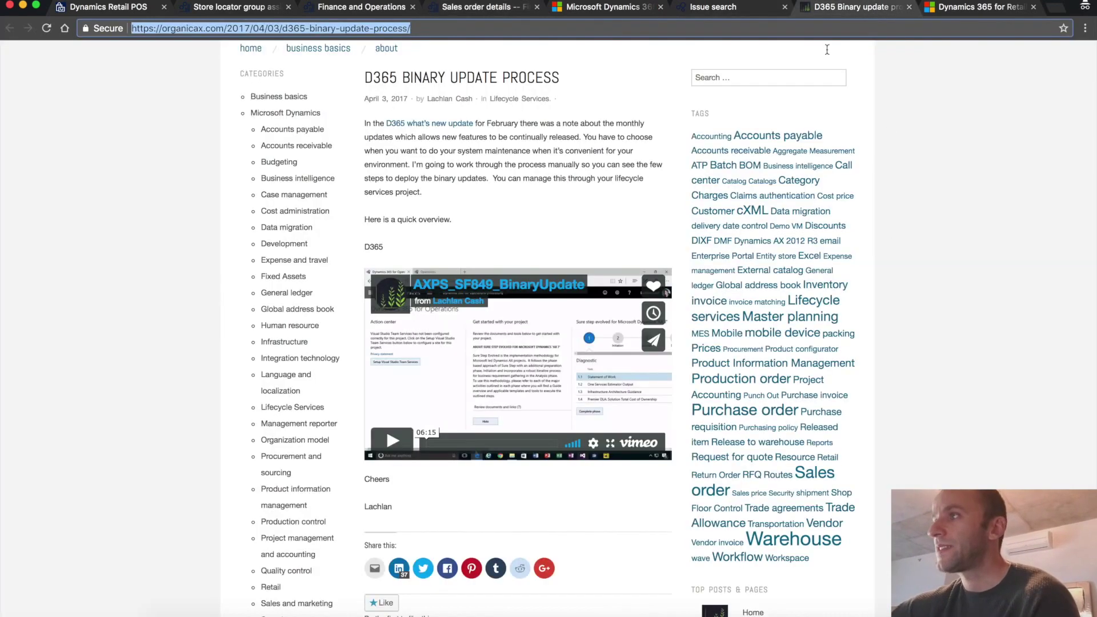
left_click(725, 8)
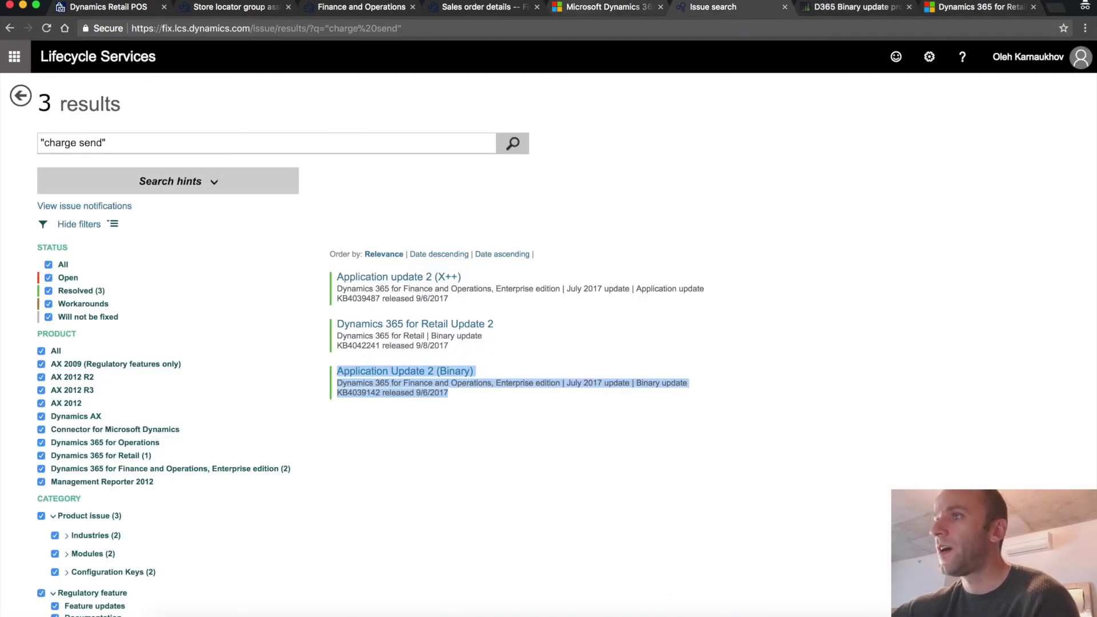